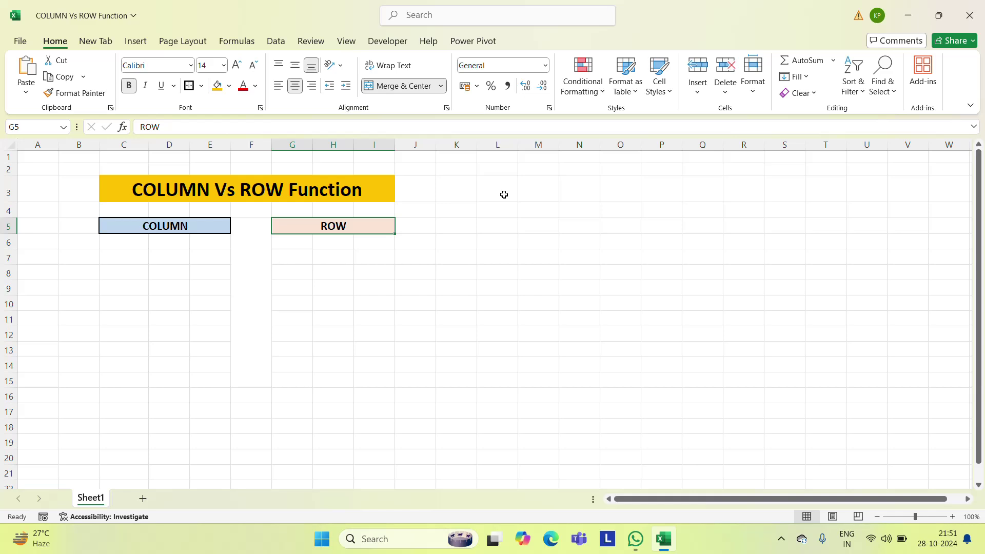
pyautogui.click(179, 226)
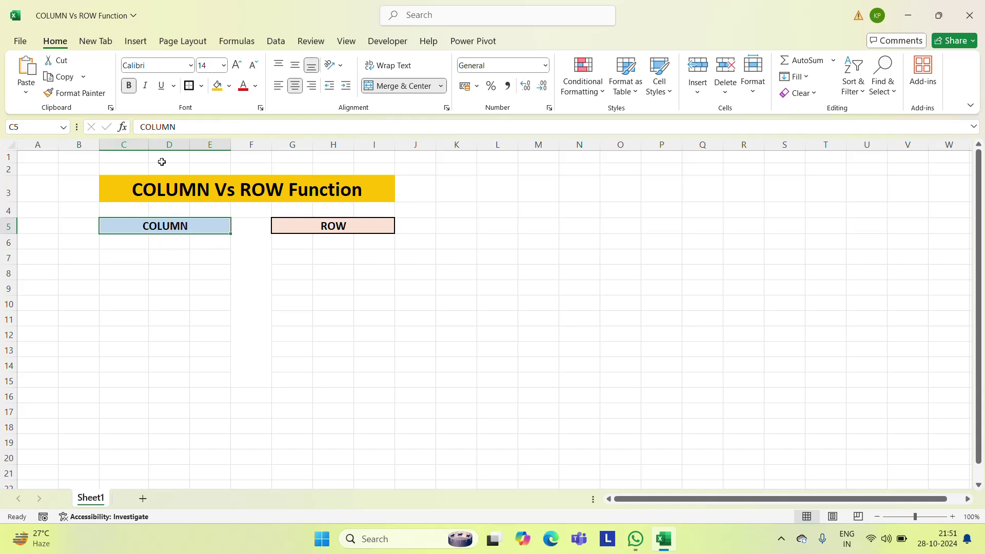
pyautogui.click(134, 263)
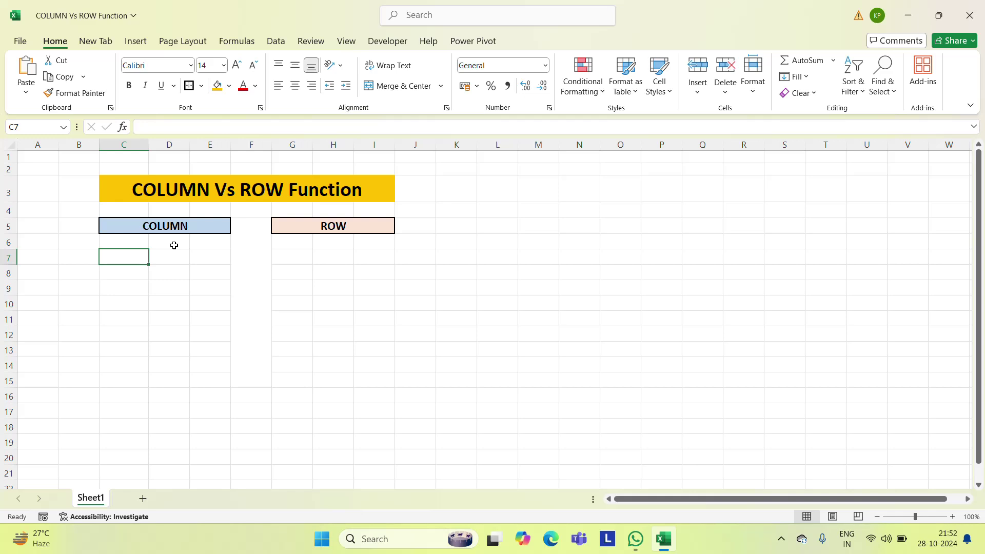
pyautogui.click(365, 224)
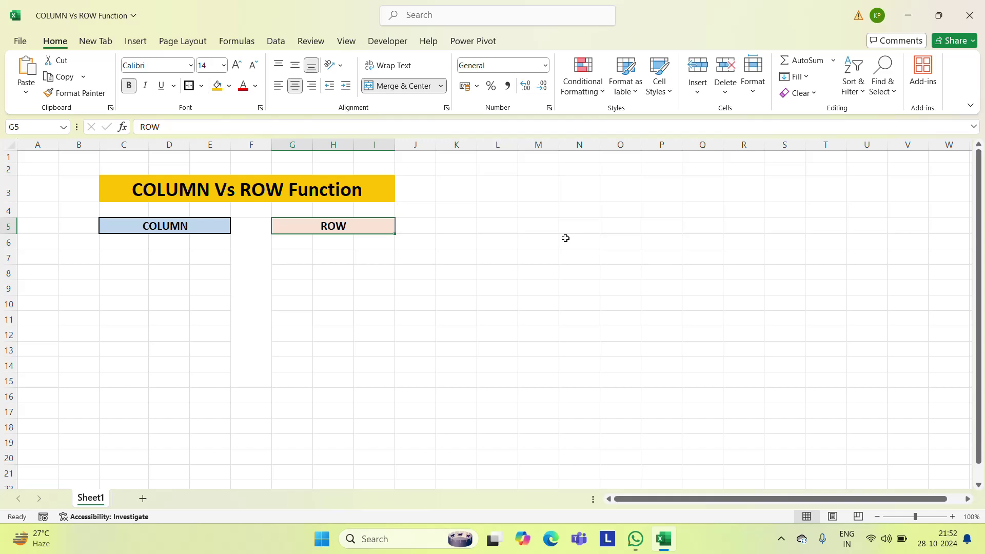
# - Enter the formula =COLUMN(A6) in cell E6 below the COLUMN heading
pyautogui.click(159, 249)
pyautogui.press('Left')
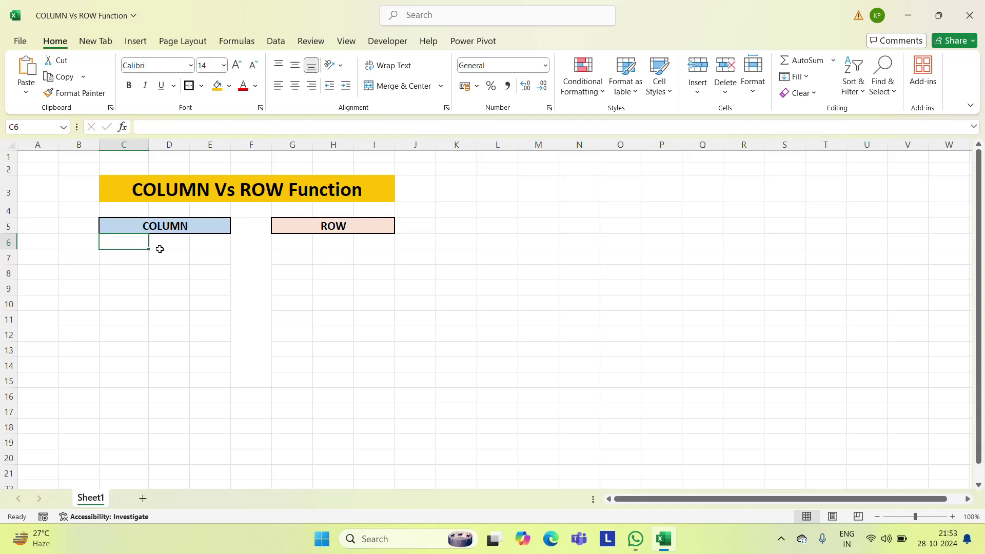
pyautogui.press('Right')
pyautogui.press('Right')
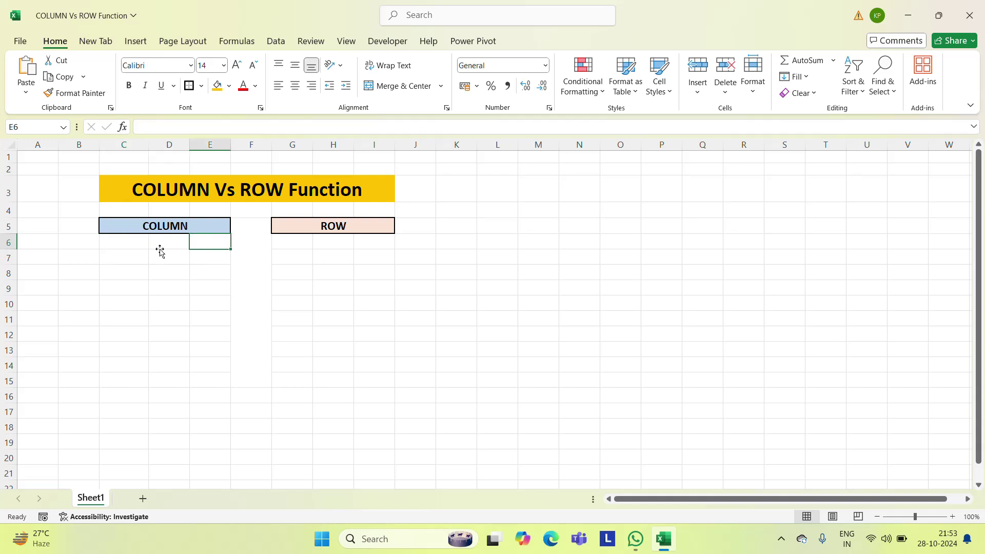
pyautogui.write('=col')
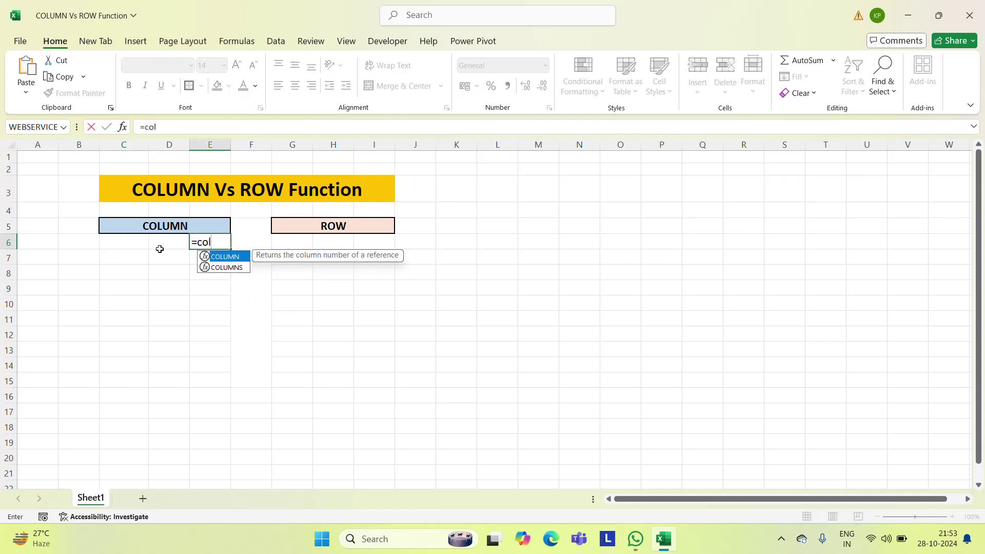
pyautogui.press('Tab')
pyautogui.press('Left')
pyautogui.press('Left')
pyautogui.press('Left')
pyautogui.press('Left')
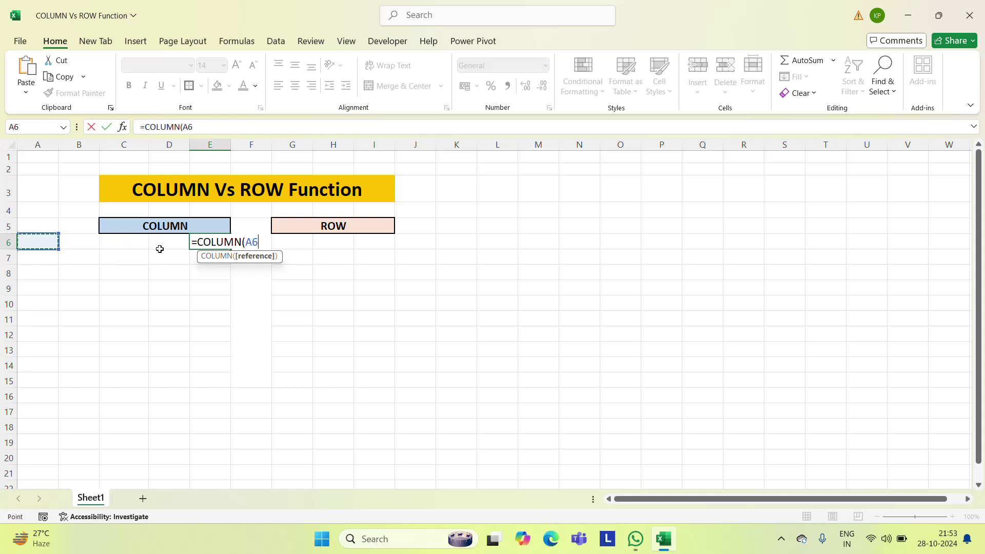
pyautogui.press('Return')
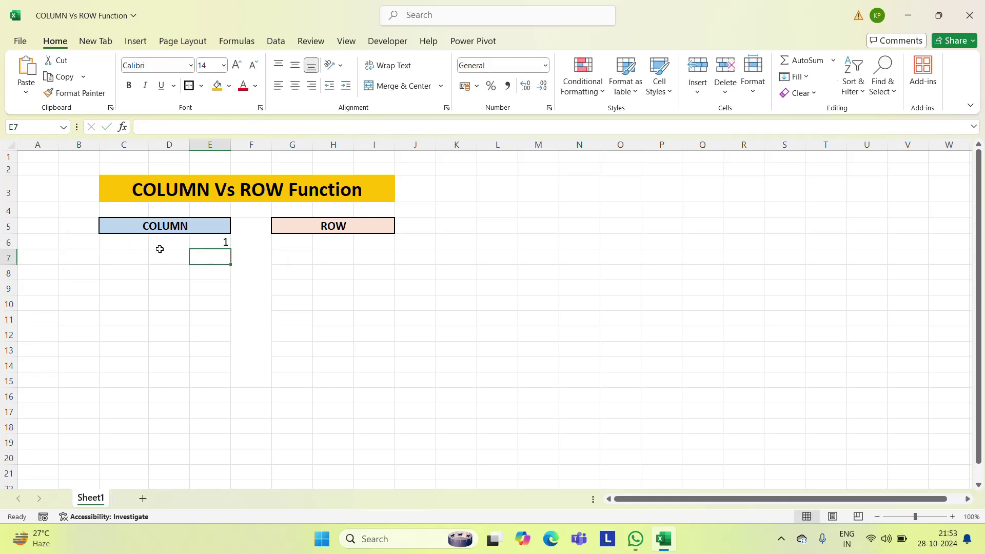
# - Examine the formula in E6 and compare its result with the position of the referenced cell A6 along row 6
pyautogui.press('Up')
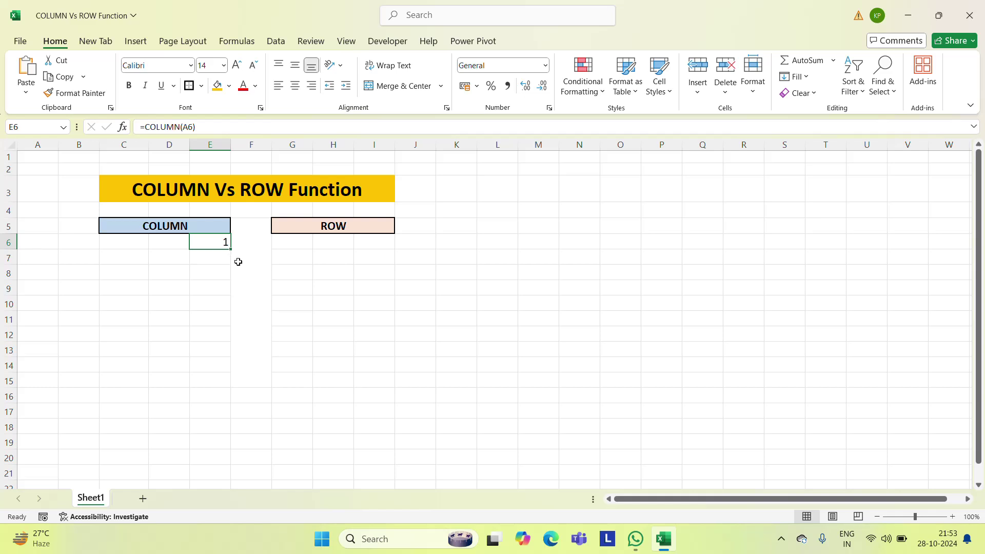
pyautogui.click(43, 245)
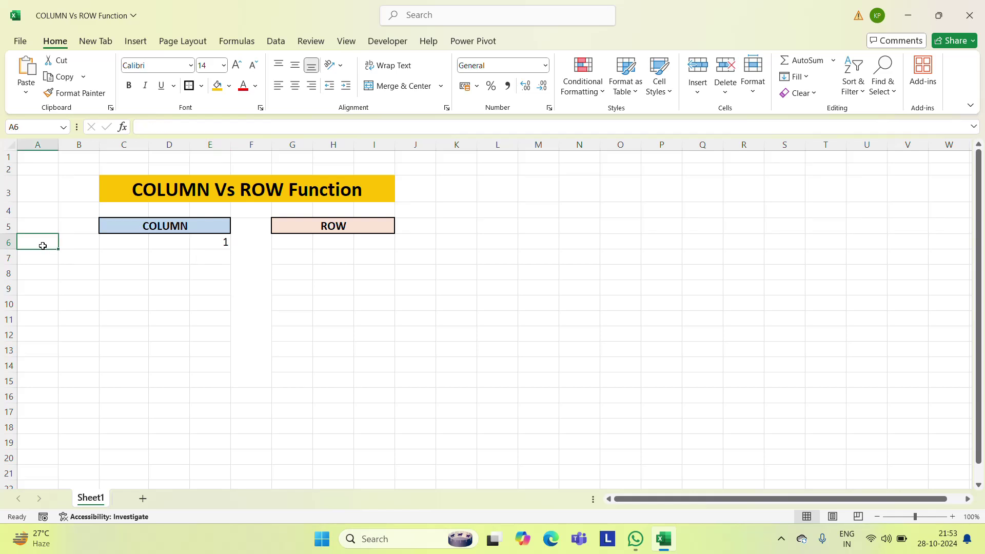
pyautogui.press('Right')
pyautogui.press('Right')
pyautogui.press('Right')
pyautogui.press('Right')
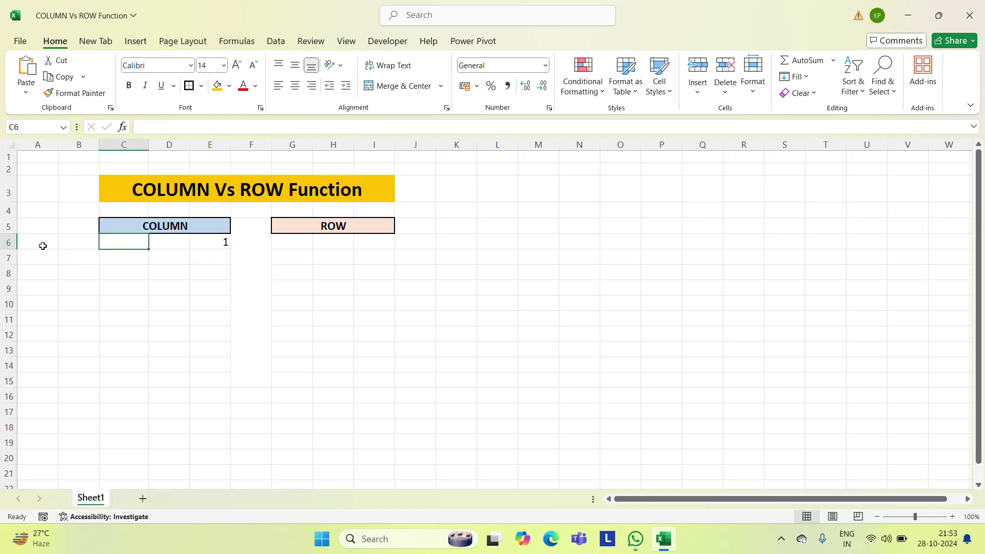
pyautogui.press('Left')
pyautogui.press('Left')
pyautogui.press('Left')
pyautogui.press('Left')
pyautogui.press('Right')
pyautogui.press('Right')
pyautogui.press('Right')
pyautogui.press('Right')
pyautogui.press('F2')
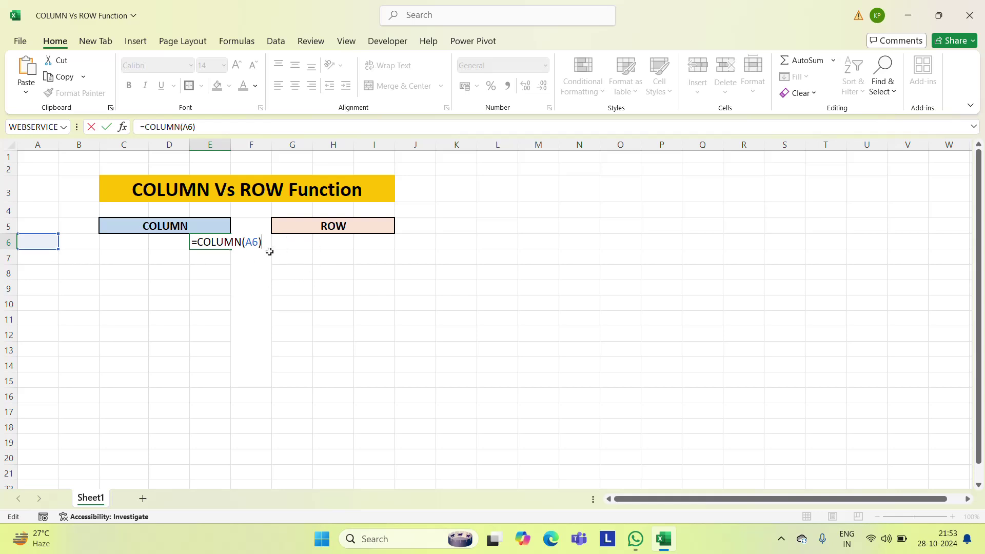
pyautogui.hotkey('ctrl', 'Return')
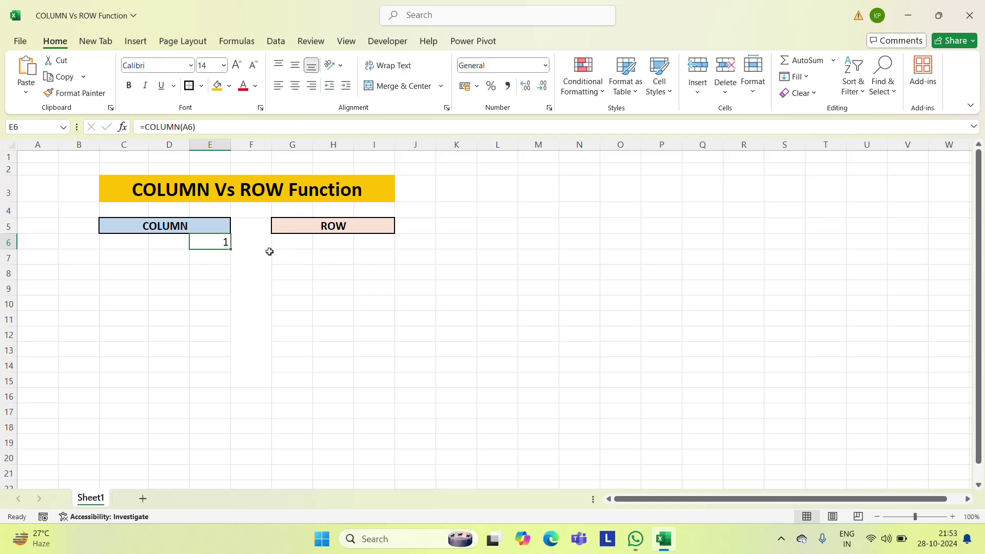
pyautogui.press('Left')
pyautogui.press('Left')
pyautogui.press('Right')
pyautogui.press('Right')
# - Change the reference in the E6 formula to B6, making it =COLUMN(B6)
pyautogui.press('F2')
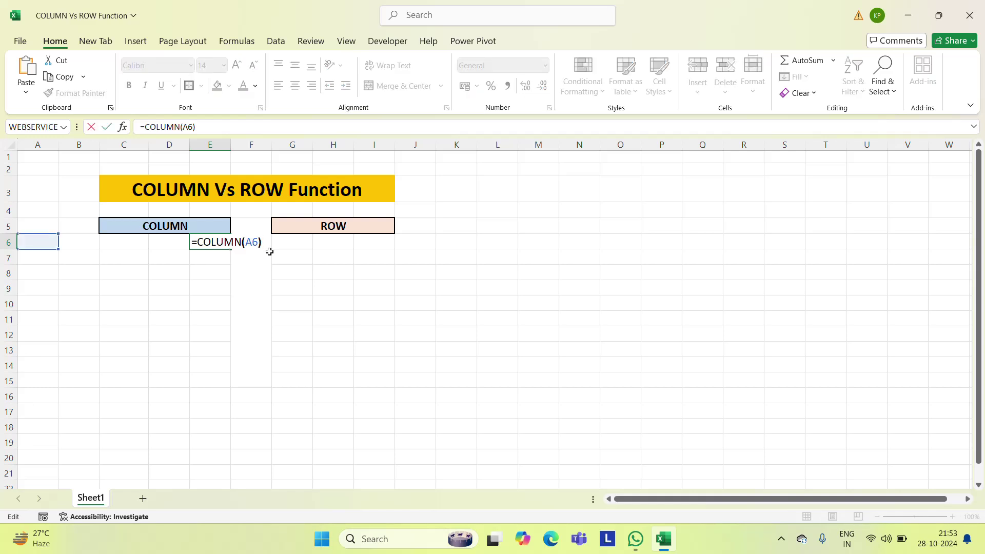
pyautogui.press('Left')
pyautogui.hotkey('shift', 'Right')
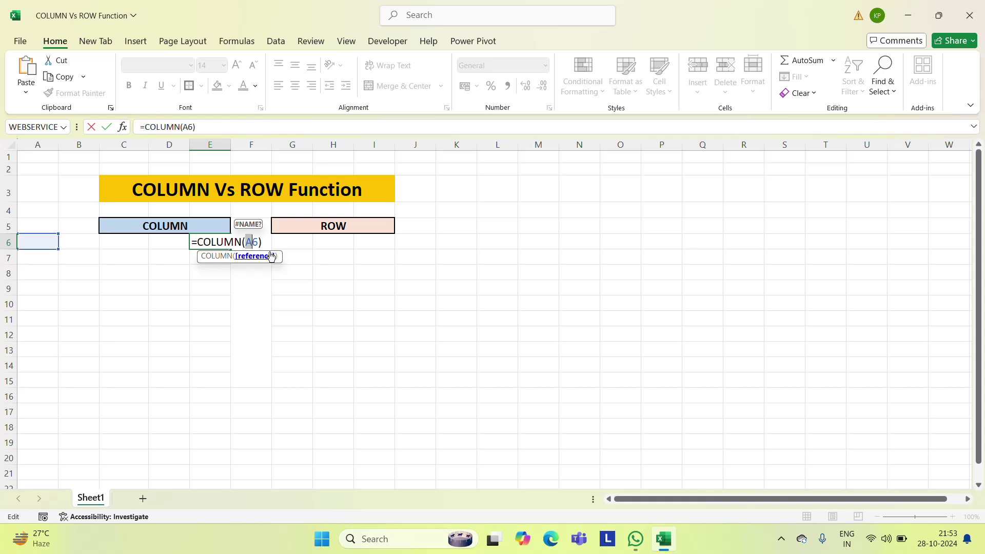
pyautogui.write('B')
pyautogui.press('Return')
# - Compare the result in E6 with the position of cell B6 by counting the columns along row 6
pyautogui.press('Up')
pyautogui.press('Left')
pyautogui.press('Left')
pyautogui.press('Left')
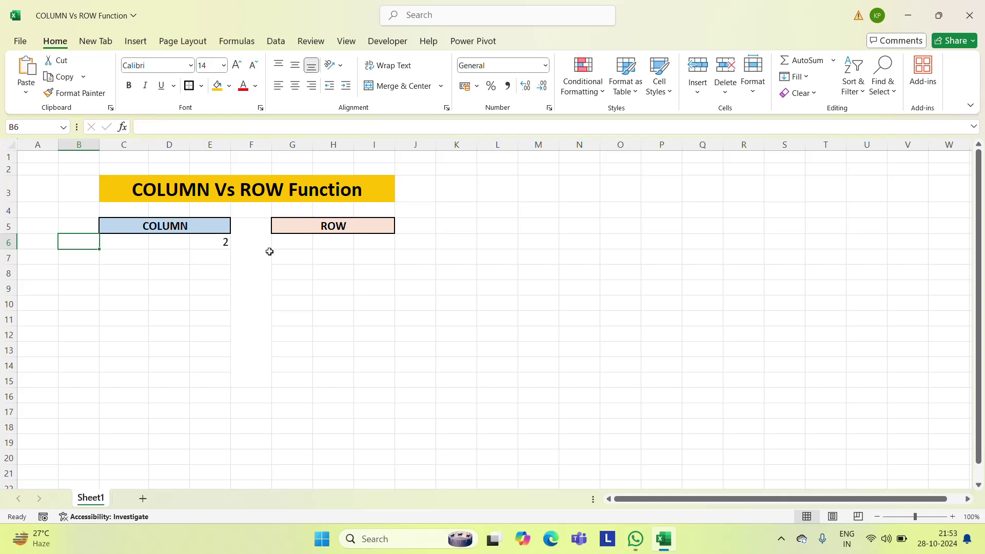
pyautogui.click(219, 244)
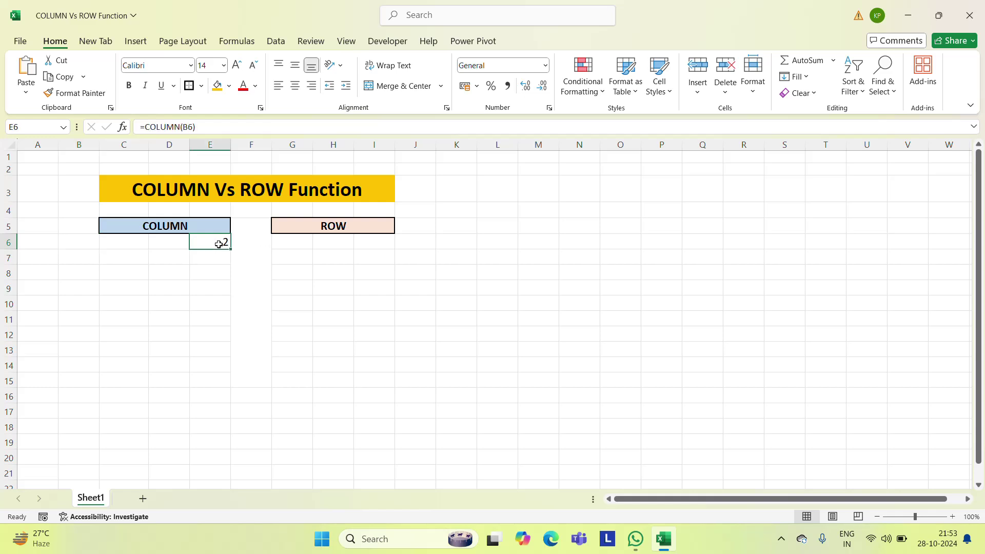
pyautogui.press('Left')
pyautogui.press('Left')
pyautogui.press('Left')
pyautogui.press('Right')
pyautogui.press('Right')
pyautogui.press('Right')
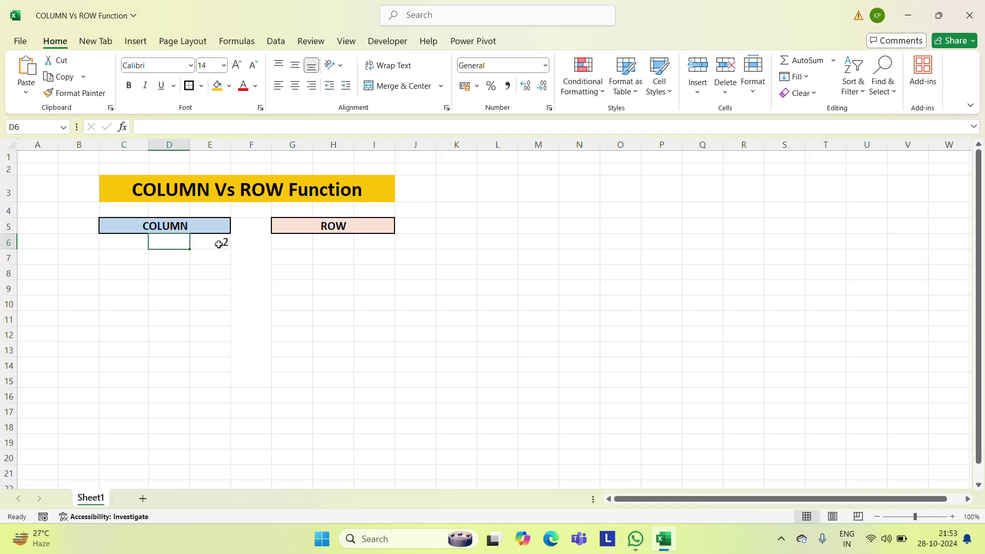
pyautogui.press('Left')
pyautogui.press('Left')
pyautogui.press('Left')
pyautogui.press('Left')
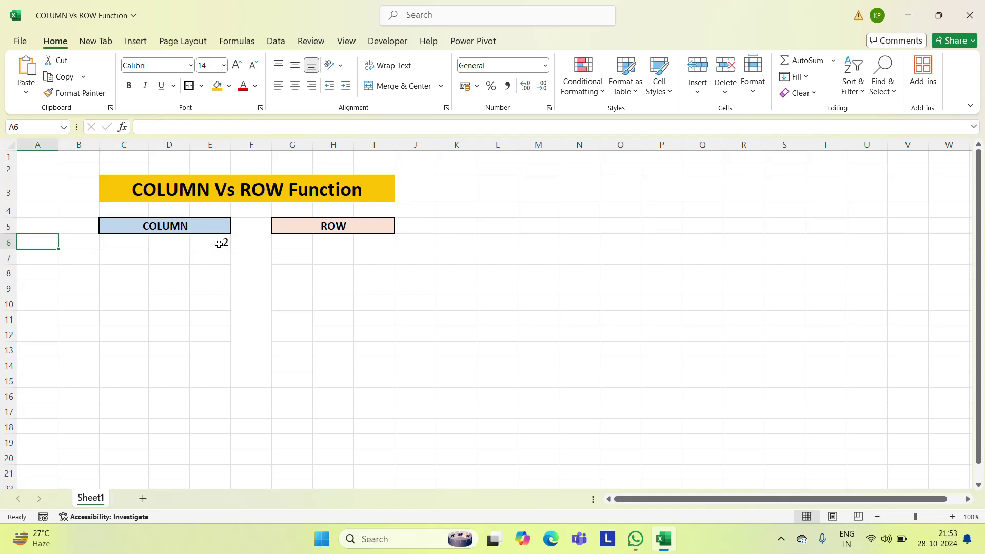
pyautogui.press('Right')
pyautogui.press('Right')
pyautogui.press('Right')
pyautogui.press('Right')
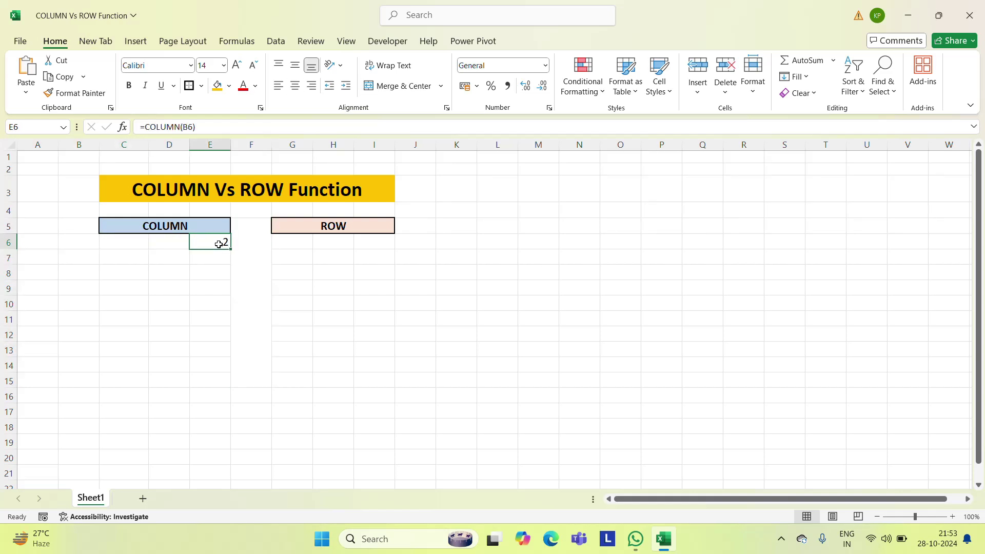
# - Edit the formula in E6 so that it reads =COLUMN(C6)
pyautogui.press('F2')
pyautogui.hotkey('shift', 'Right')
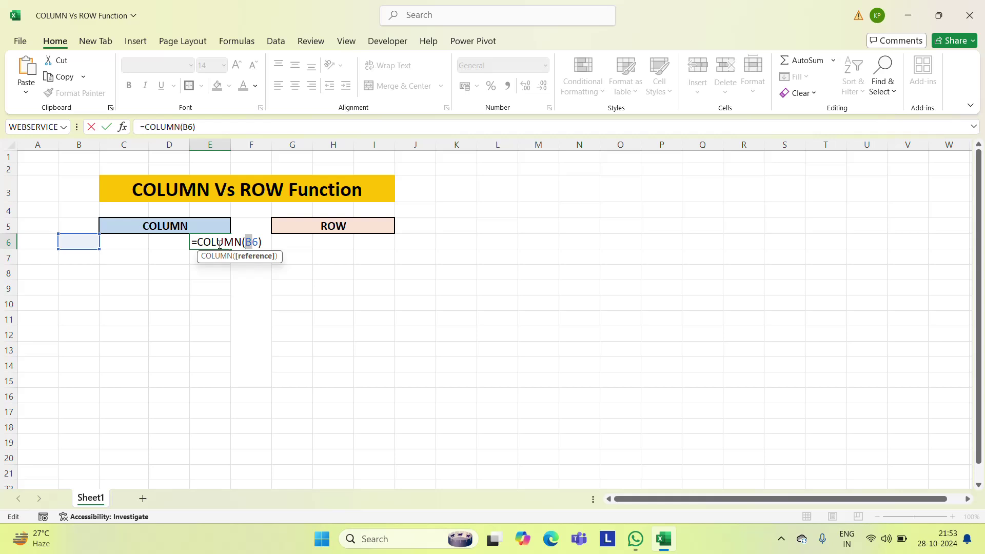
pyautogui.write('C')
pyautogui.press('Return')
# - Check the result in E6 against the position of cell C6, counting from column A along row 6
pyautogui.press('Up')
pyautogui.press('Left')
pyautogui.press('Left')
pyautogui.press('Left')
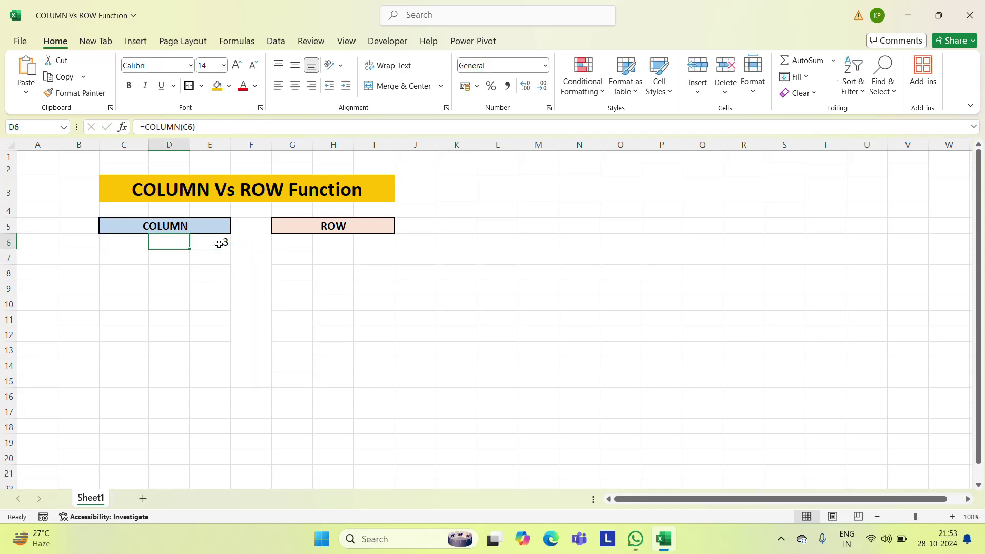
pyautogui.press('Right')
pyautogui.press('Right')
pyautogui.press('Right')
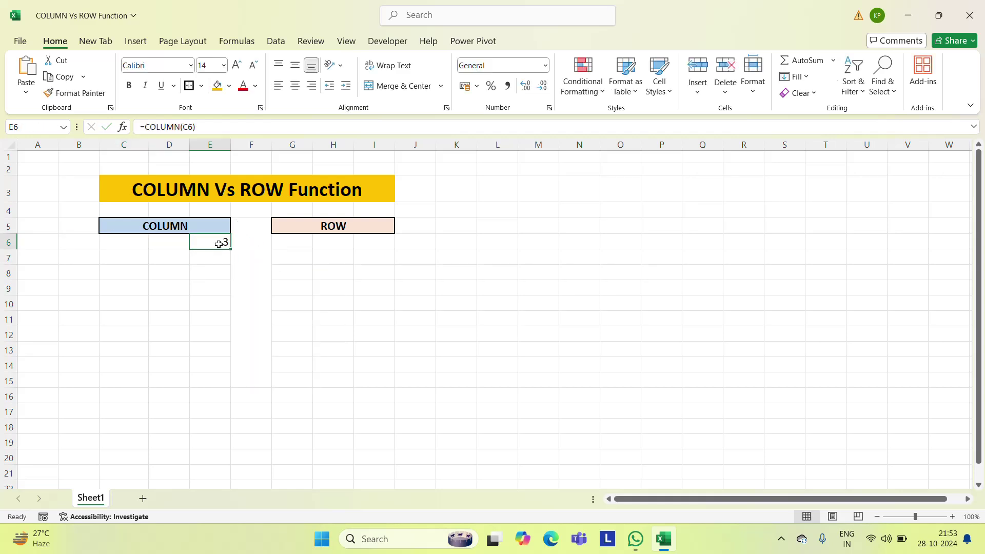
pyautogui.press('Left')
pyautogui.press('Left')
pyautogui.press('Left')
pyautogui.press('Left')
pyautogui.press('Right')
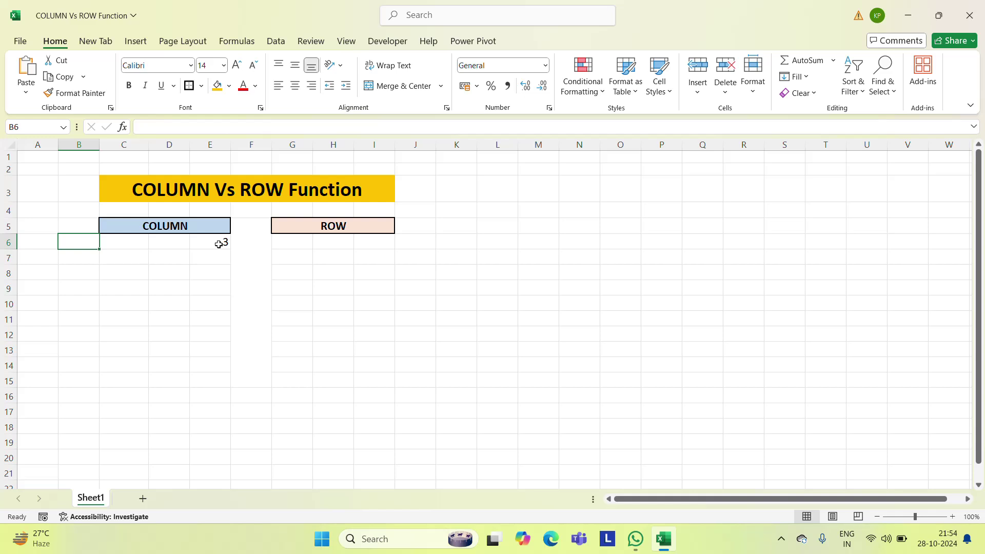
pyautogui.press('Right')
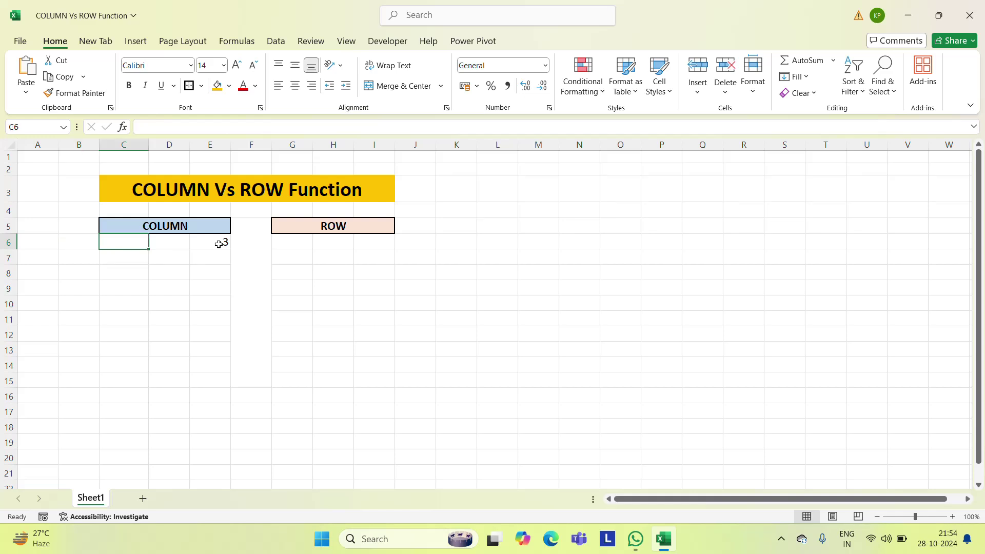
pyautogui.press('Right')
pyautogui.press('Right')
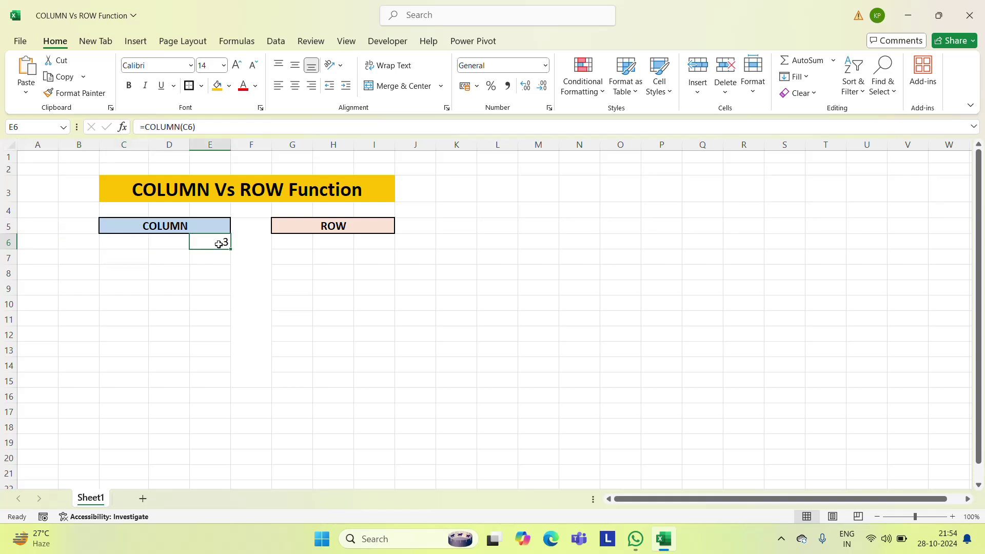
# - Clear the formula from E6 and enter the values 12, 13 and 14 in cells A7, B7 and C7
pyautogui.press('Delete')
pyautogui.press('Left')
pyautogui.press('Left')
pyautogui.press('Left')
pyautogui.press('Left')
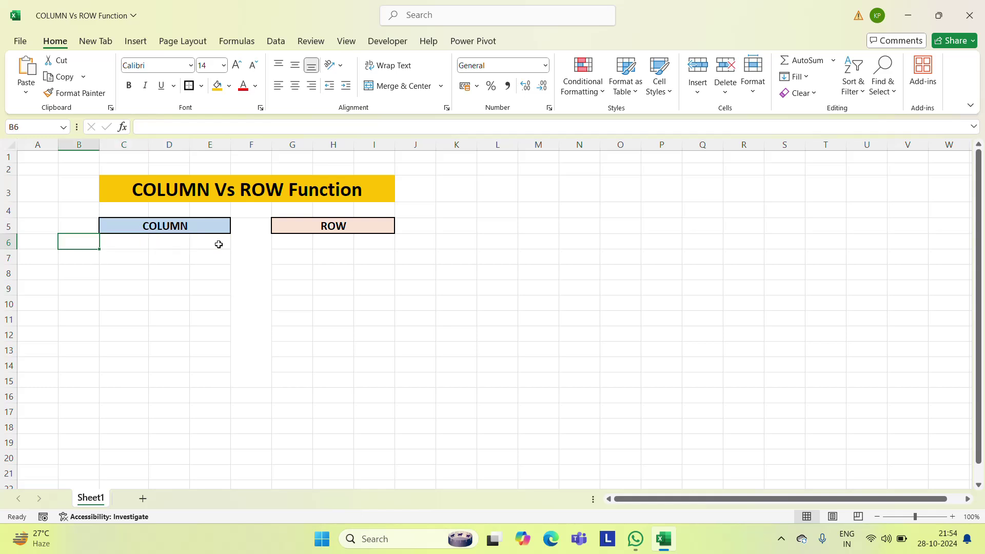
pyautogui.press('Down')
pyautogui.press('Down')
pyautogui.press('Up')
pyautogui.write('12')
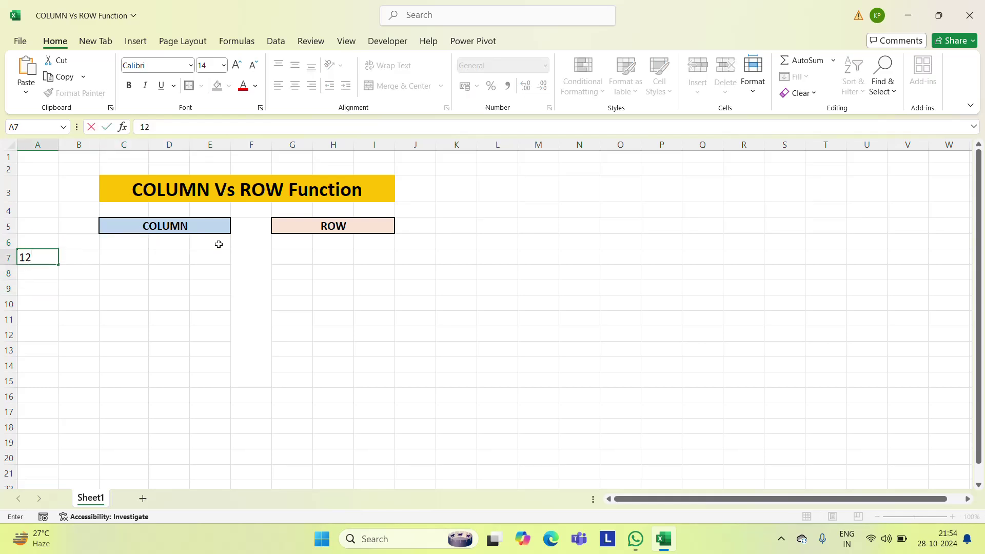
pyautogui.hotkey('ctrl', 'Return')
pyautogui.press('Right')
pyautogui.write('13')
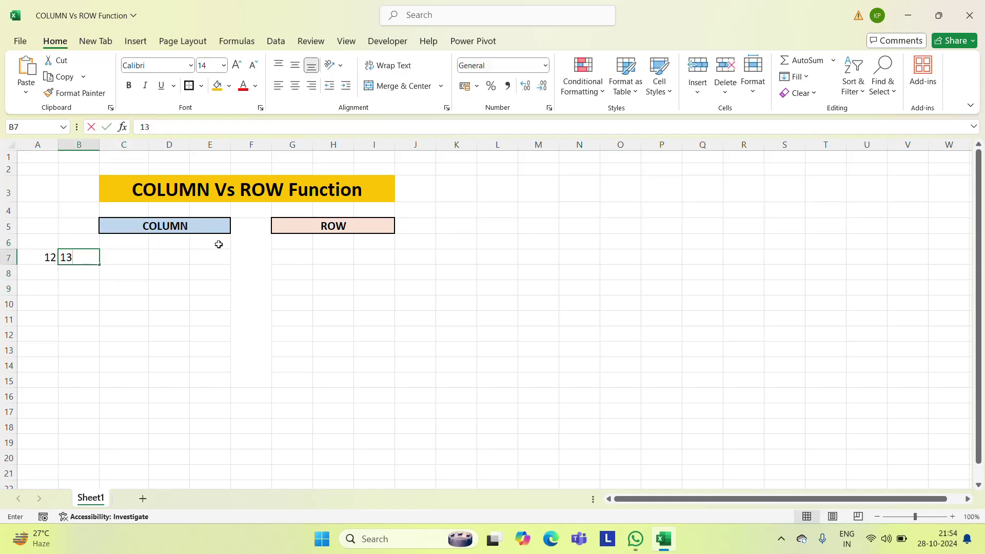
pyautogui.press('Tab')
pyautogui.write('14')
pyautogui.press('Return')
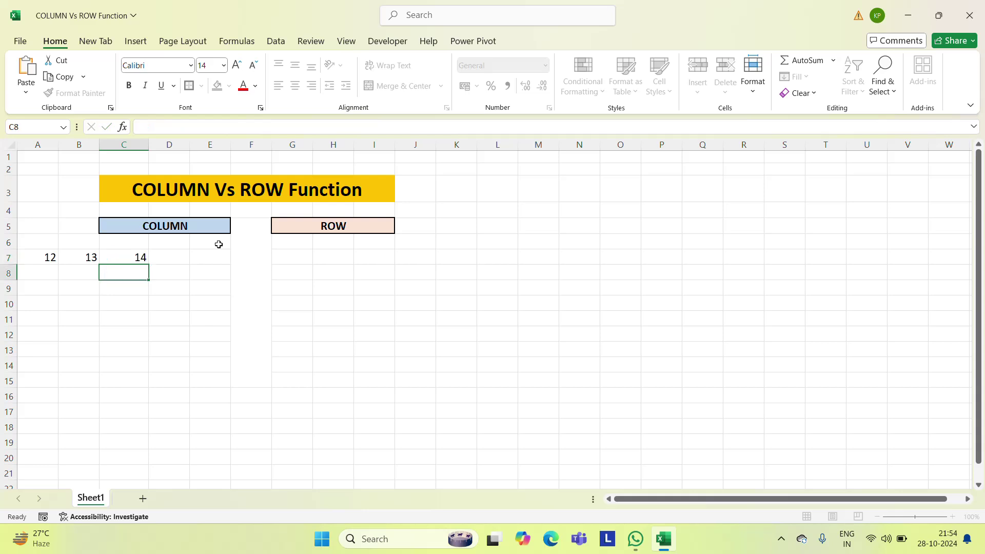
# - Try the COLUMN function on the whole range A7:C7 with a formula in D7
pyautogui.press('Up')
pyautogui.press('Right')
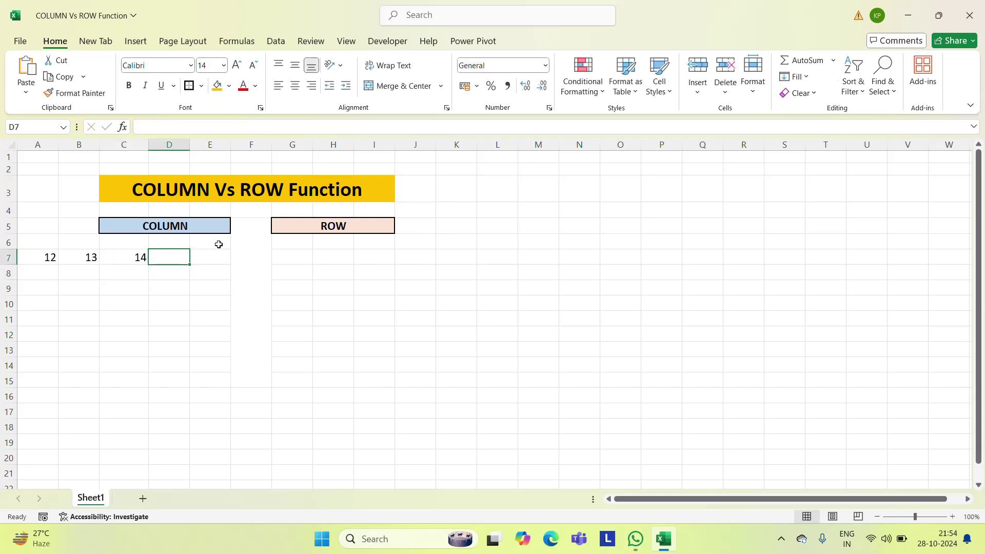
pyautogui.write('=vol')
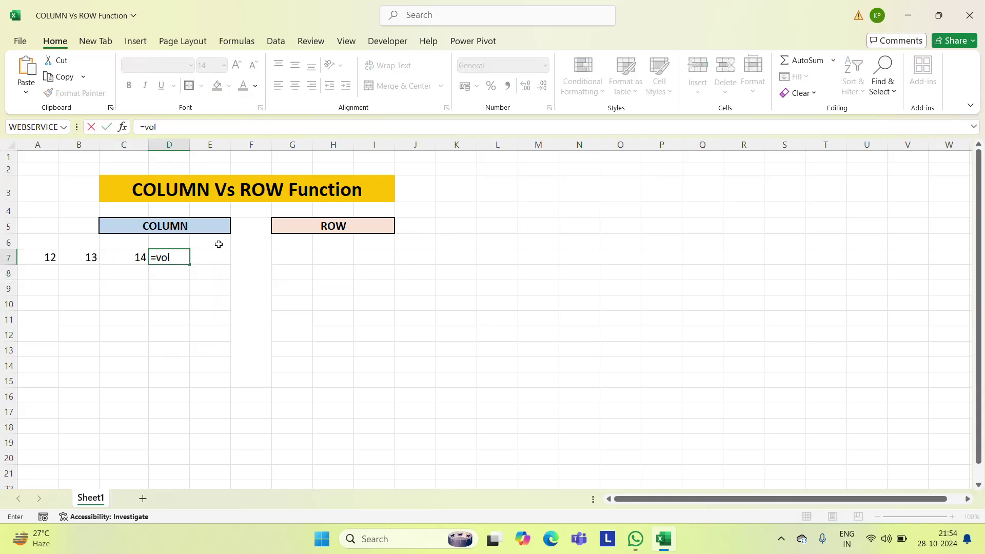
pyautogui.press('BackSpace')
pyautogui.press('BackSpace')
pyautogui.press('BackSpace')
pyautogui.write('col')
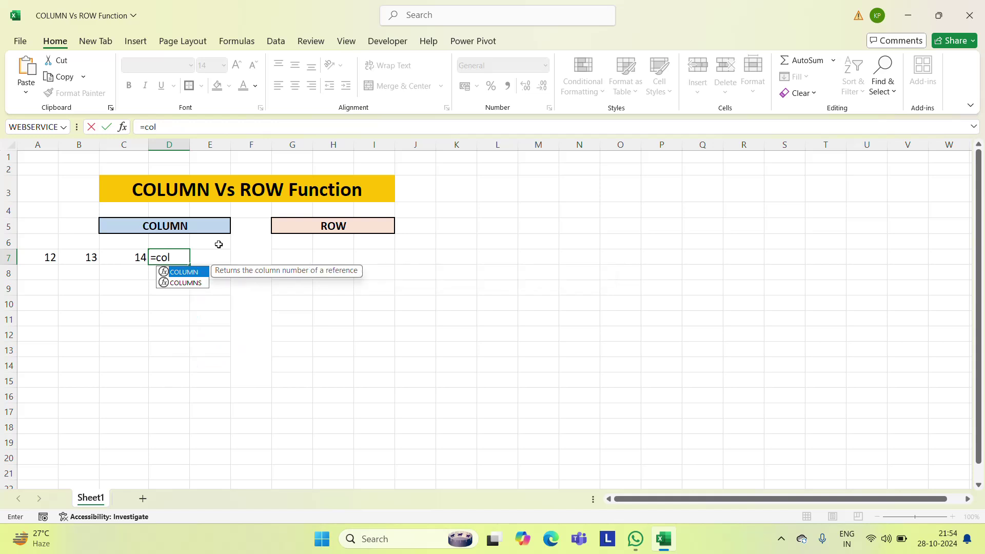
pyautogui.press('Tab')
pyautogui.press('Left')
pyautogui.press('Left')
pyautogui.press('Left')
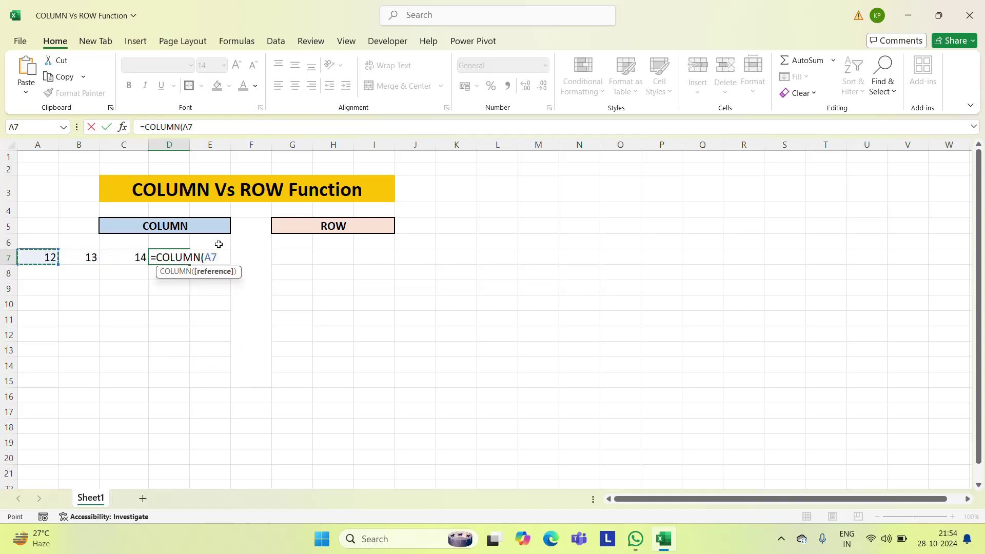
pyautogui.hotkey('shift', 'Right')
pyautogui.hotkey('shift', 'Right')
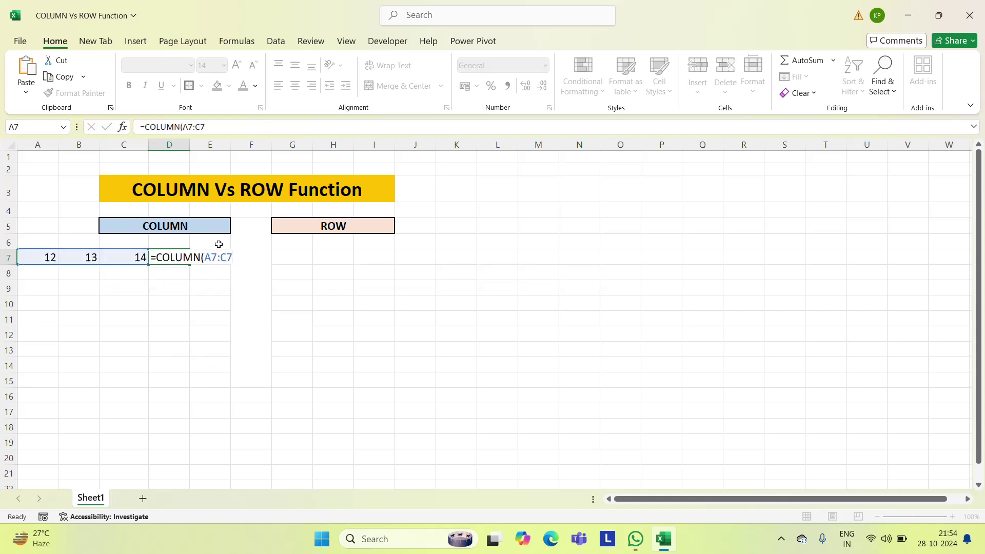
pyautogui.press('Return')
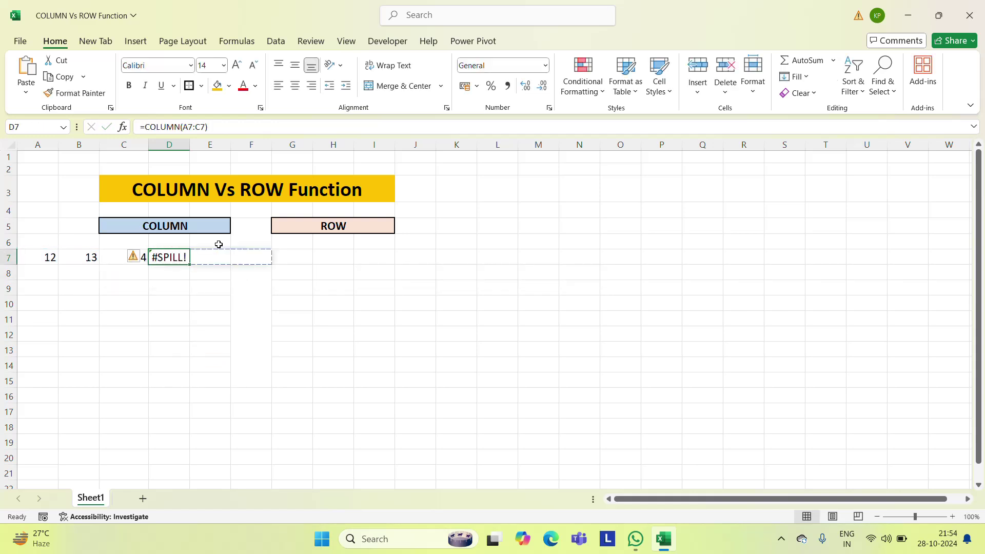
# - Widen column D to roughly three times its width and return to the formula in D7
pyautogui.doubleClick(189, 144)
pyautogui.moveTo(189, 144); pyautogui.dragTo(267, 144)
pyautogui.press('Return')
pyautogui.press('Up')
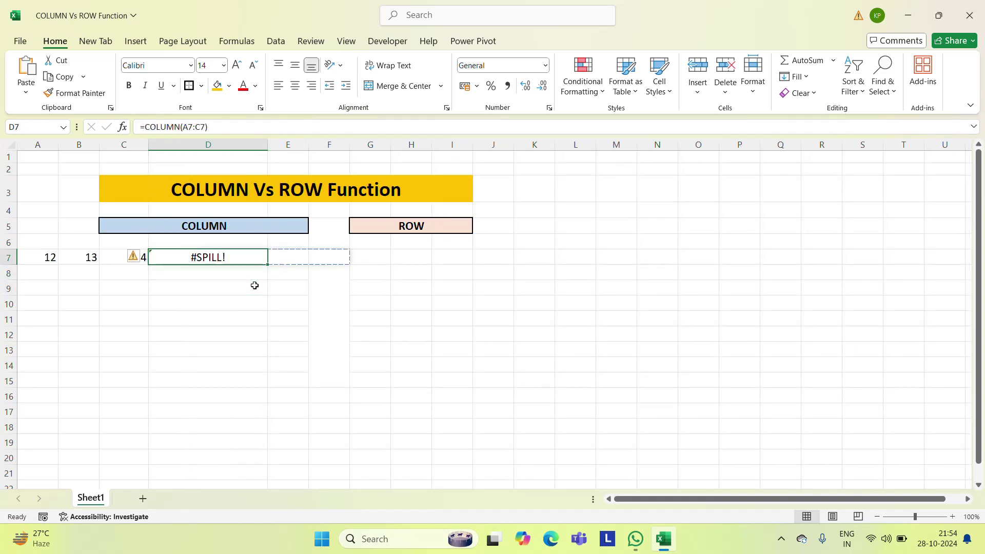
# - Clear D7 and try the formula =COLUMN(A7:C7) in E7 instead
pyautogui.press('Delete')
pyautogui.press('Right')
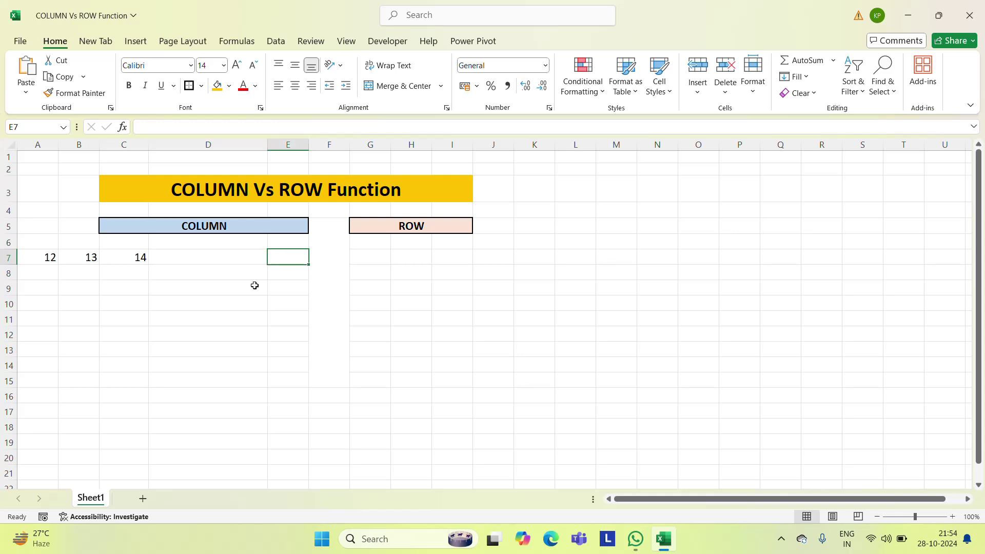
pyautogui.write('=col')
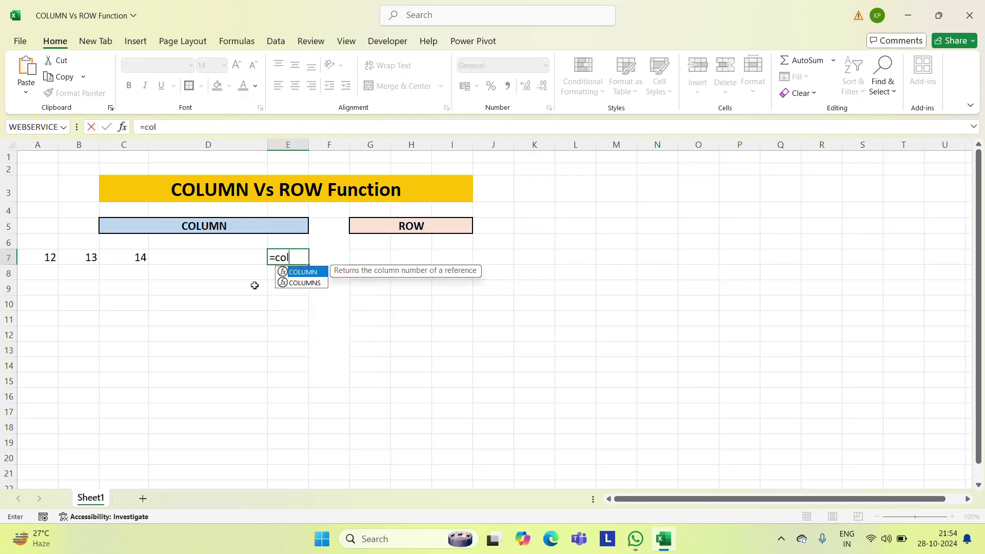
pyautogui.press('Tab')
pyautogui.press('Left')
pyautogui.press('Left')
pyautogui.press('Left')
pyautogui.press('Left')
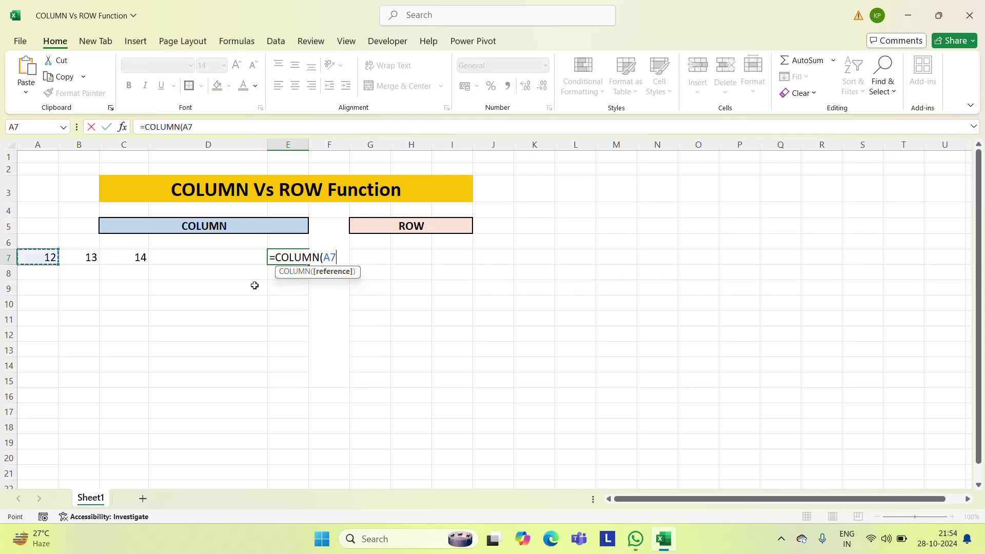
pyautogui.hotkey('shift', 'Right')
pyautogui.hotkey('shift', 'Right')
pyautogui.press('Return')
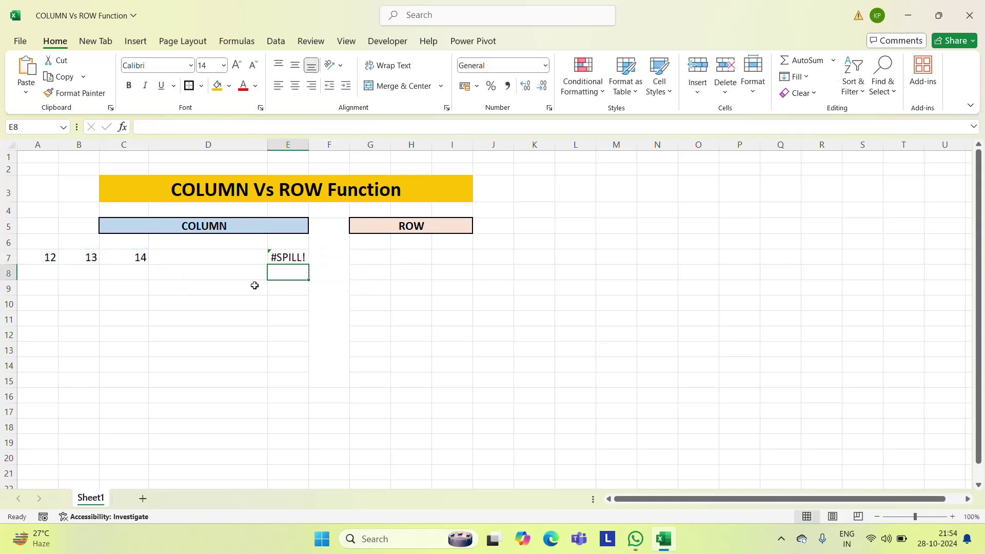
# - Replace the range formula in E7 with =COLUMN(A7)
pyautogui.press('Up')
pyautogui.press('Delete')
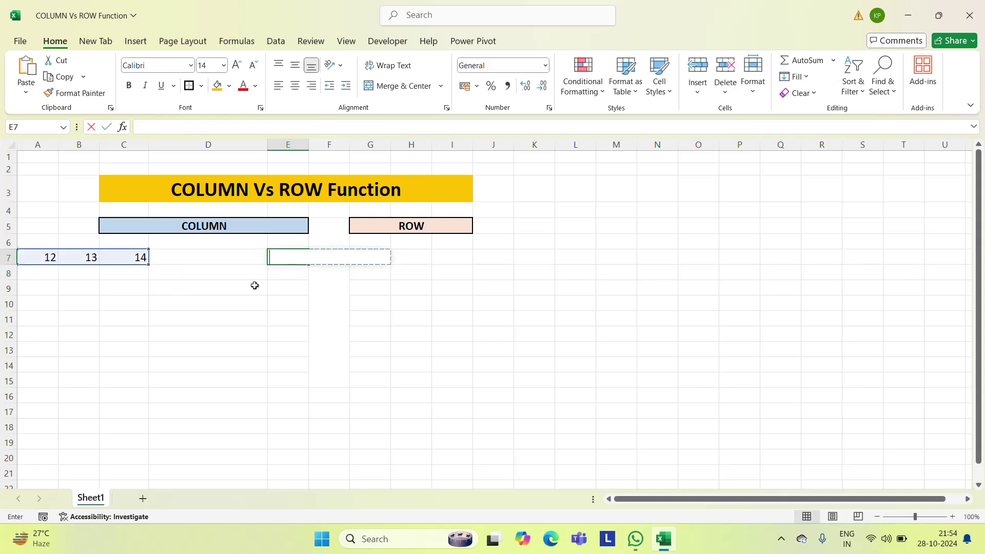
pyautogui.hotkey('ctrl', 'z')
pyautogui.press('Delete')
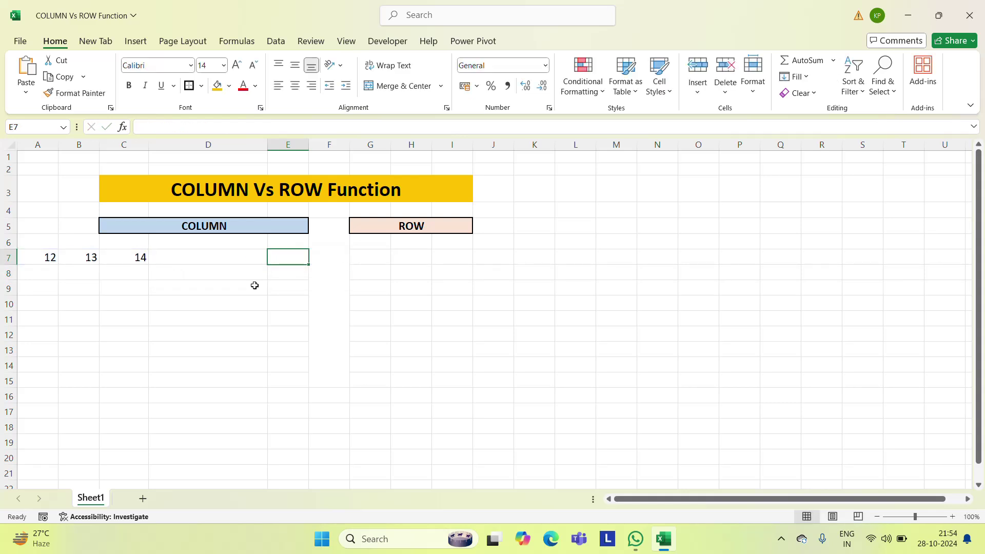
pyautogui.write('=col')
pyautogui.press('Tab')
pyautogui.press('Left')
pyautogui.press('Left')
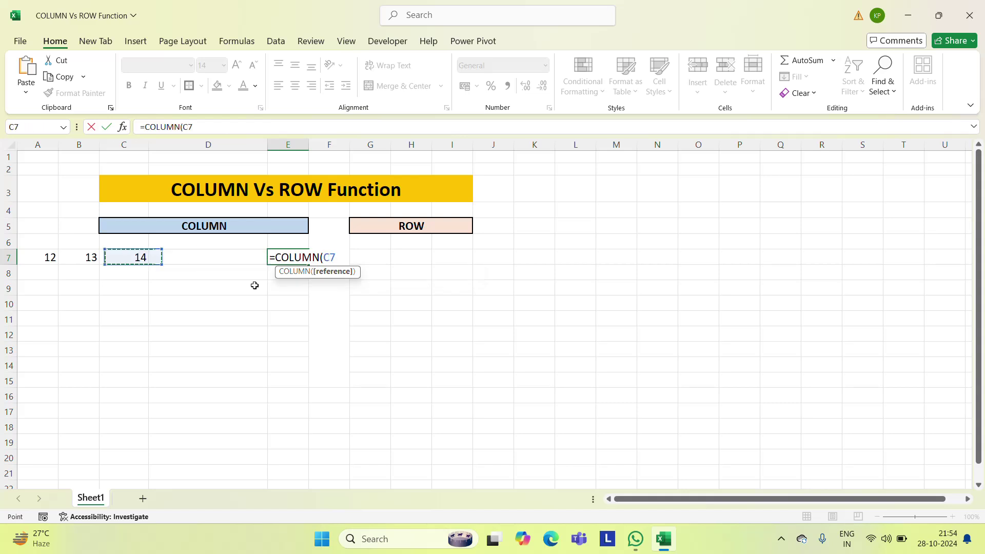
pyautogui.press('Left')
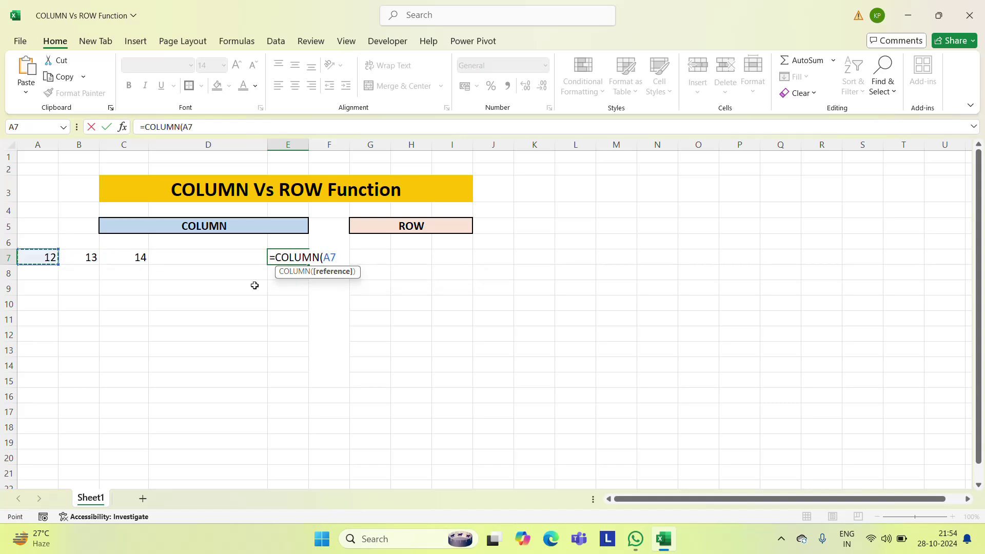
pyautogui.press('Return')
pyautogui.press('Up')
pyautogui.hotkey('ctrl', 'c')
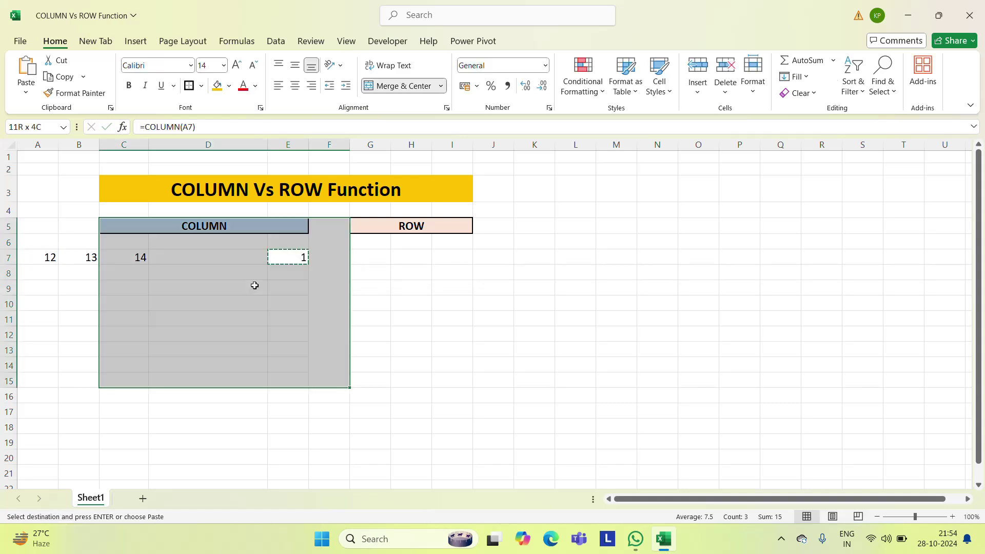
pyautogui.press('Escape')
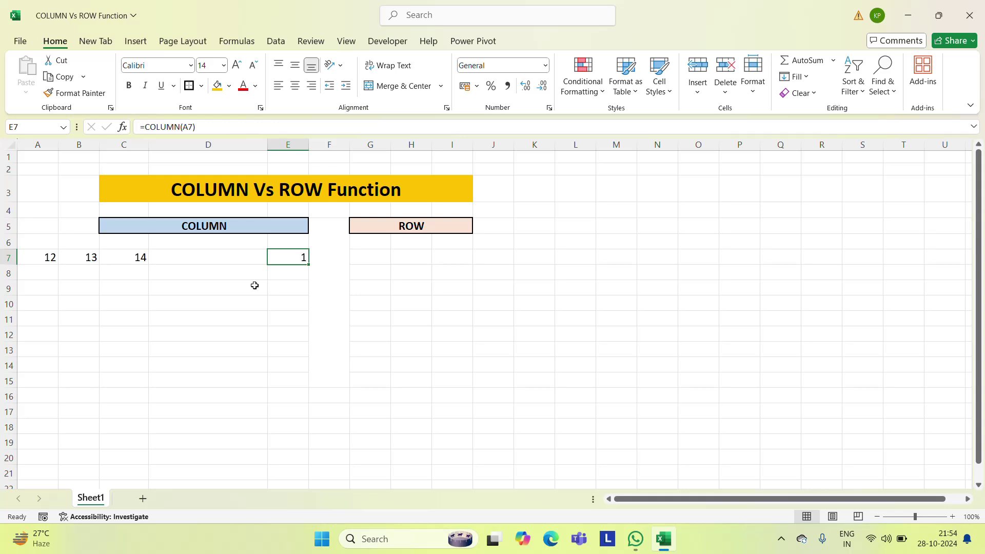
pyautogui.hotkey('ctrl', 'c')
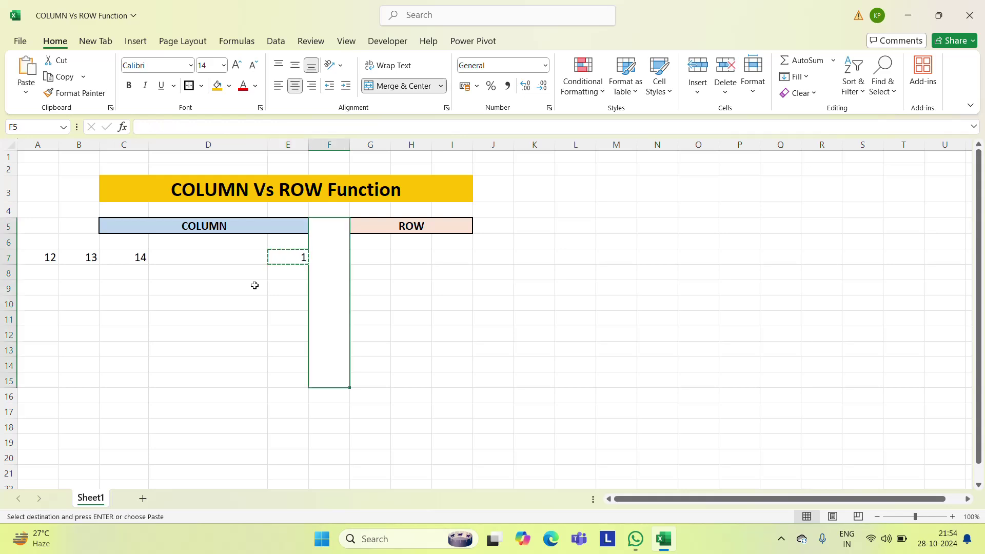
pyautogui.press('Escape')
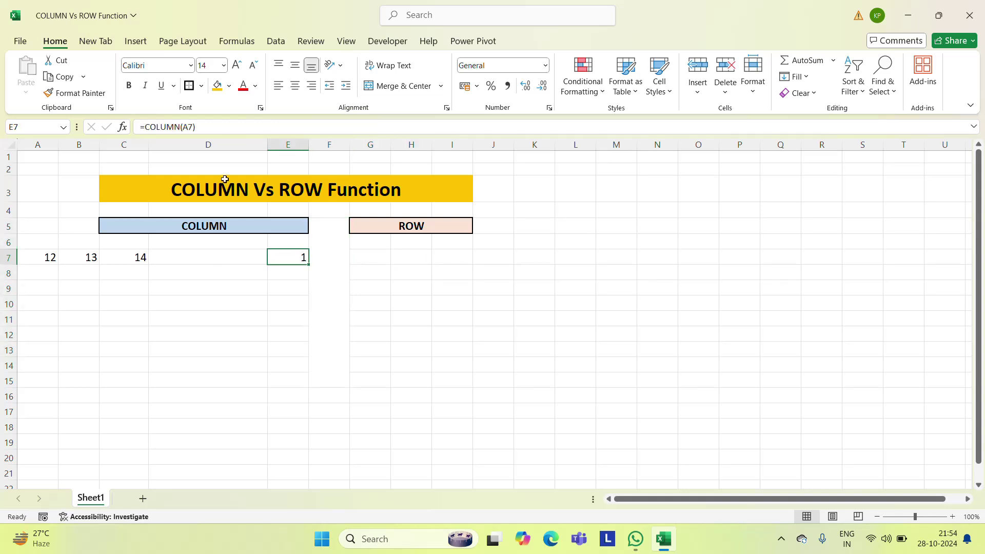
# - Insert two new columns before the wide column D
pyautogui.click(215, 145)
pyautogui.moveTo(295, 145); pyautogui.dragTo(296, 149)
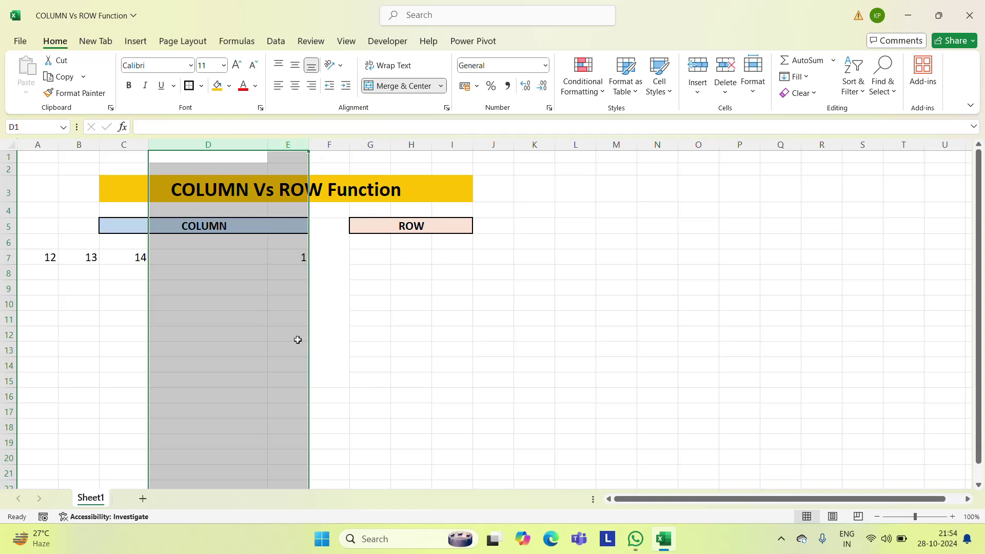
pyautogui.rightClick(298, 340)
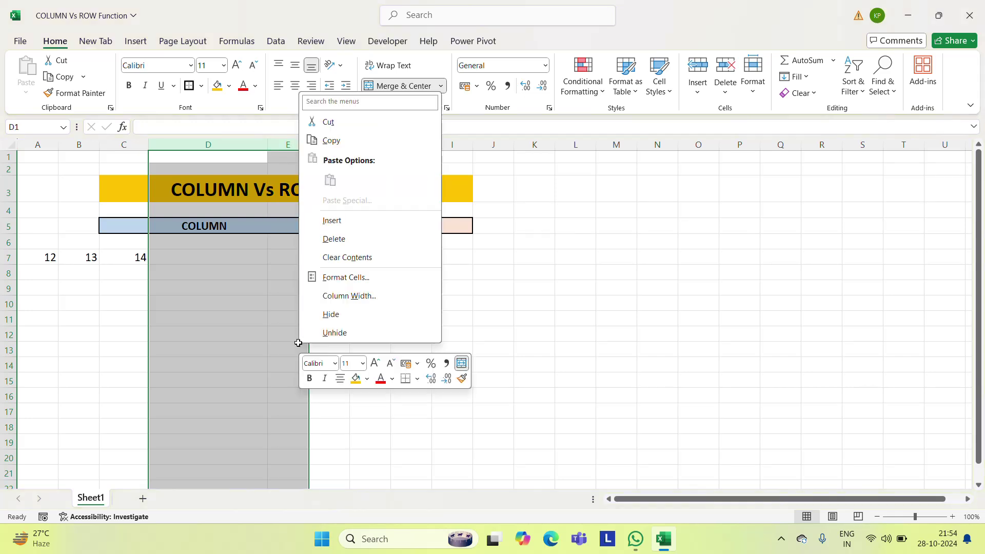
pyautogui.click(334, 222)
# - Move the =COLUMN(A7) formula from G7 to E7
pyautogui.click(299, 255)
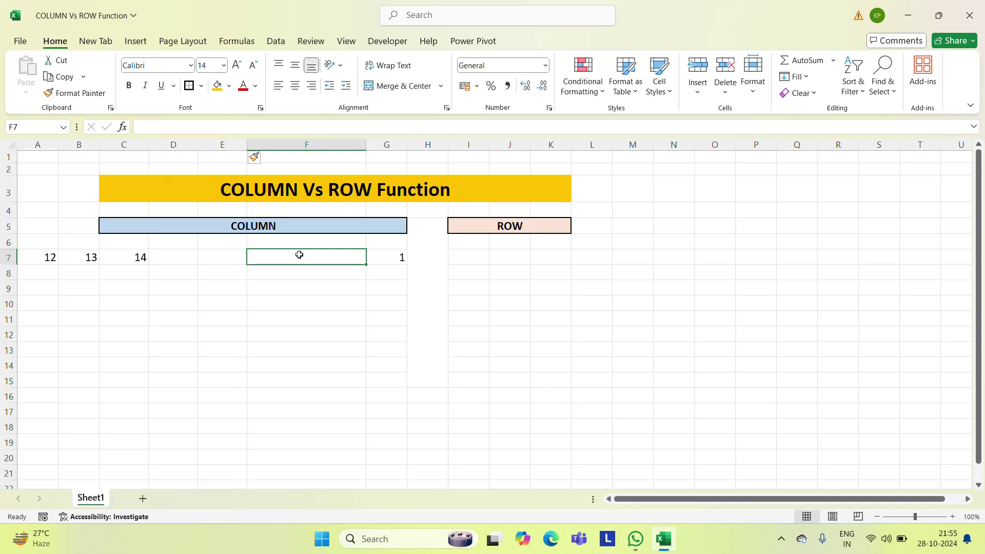
pyautogui.press('Right')
pyautogui.hotkey('ctrl', 'x')
pyautogui.press('Left')
pyautogui.press('Left')
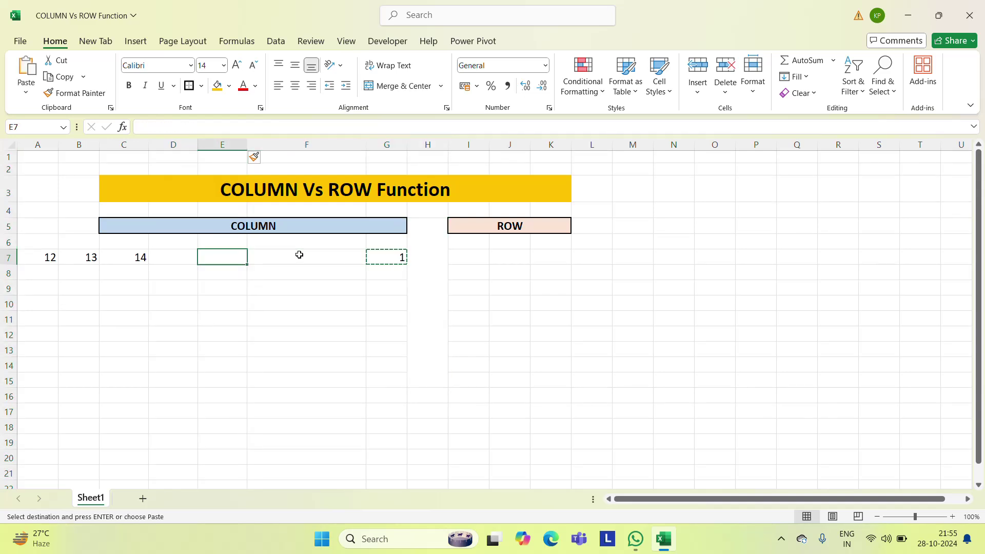
pyautogui.press('Left')
pyautogui.press('Right')
pyautogui.hotkey('ctrl', 'v')
# - Copy the COLUMN formula from E7 across to F7 and G7
pyautogui.hotkey('ctrl', 'c')
pyautogui.hotkey('shift', 'Right')
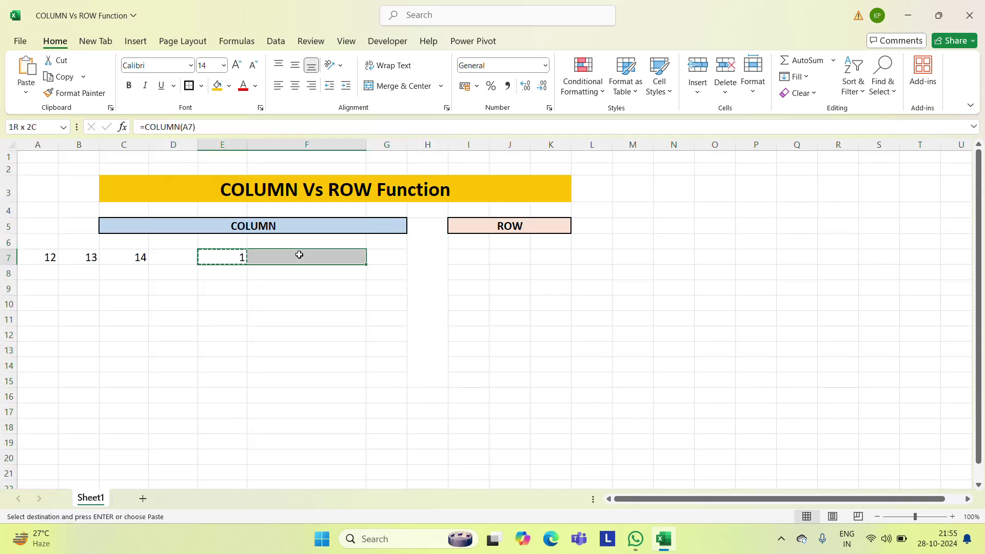
pyautogui.hotkey('shift', 'Right')
pyautogui.hotkey('ctrl', 'v')
pyautogui.press('Escape')
# - Inspect the formulas in E7 and F7 to see which cell each one references
pyautogui.press('Left')
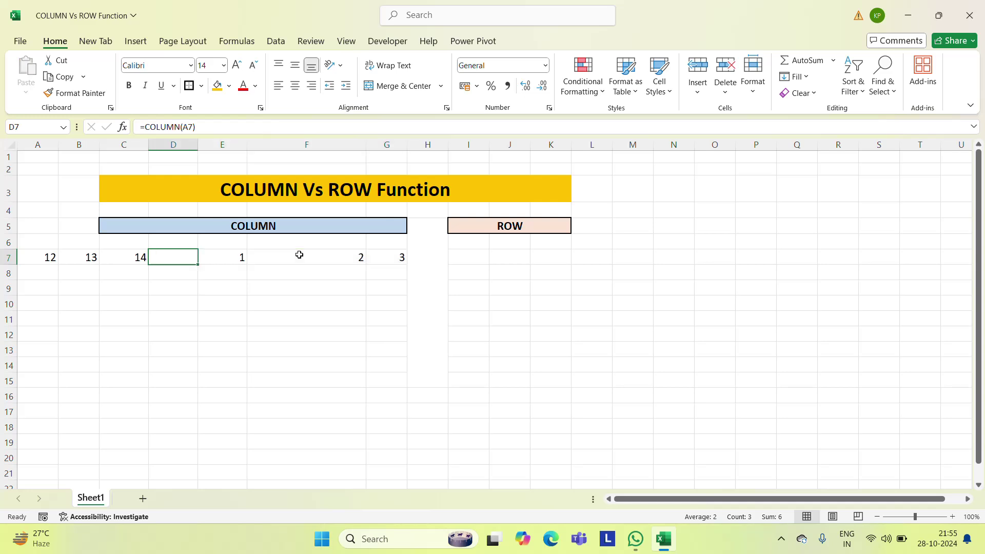
pyautogui.press('Right')
pyautogui.press('Left')
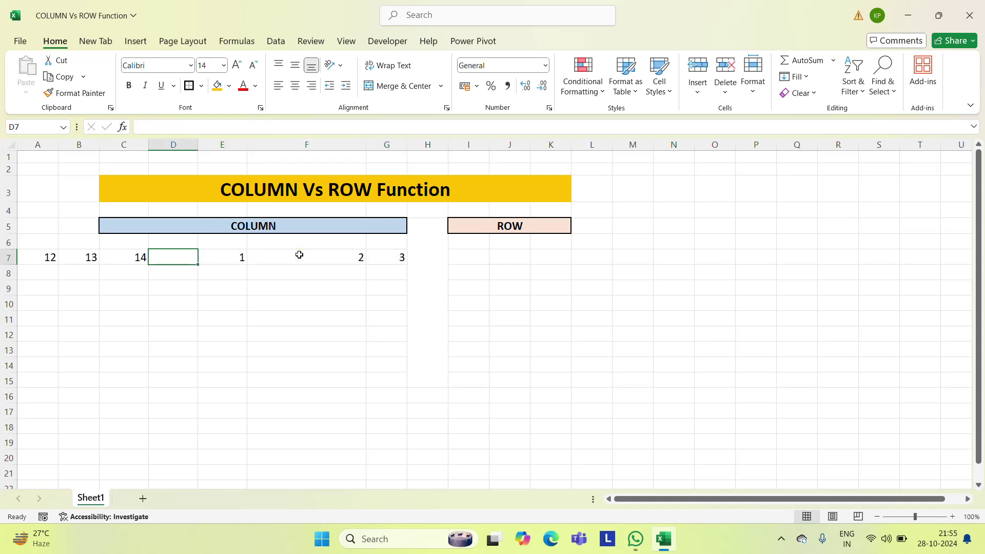
pyautogui.press('Right')
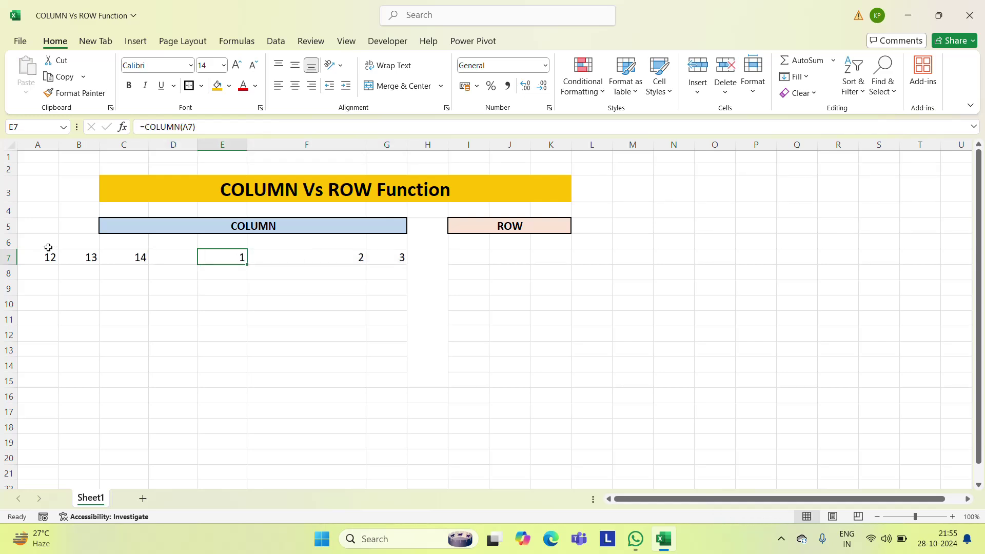
pyautogui.press('F2')
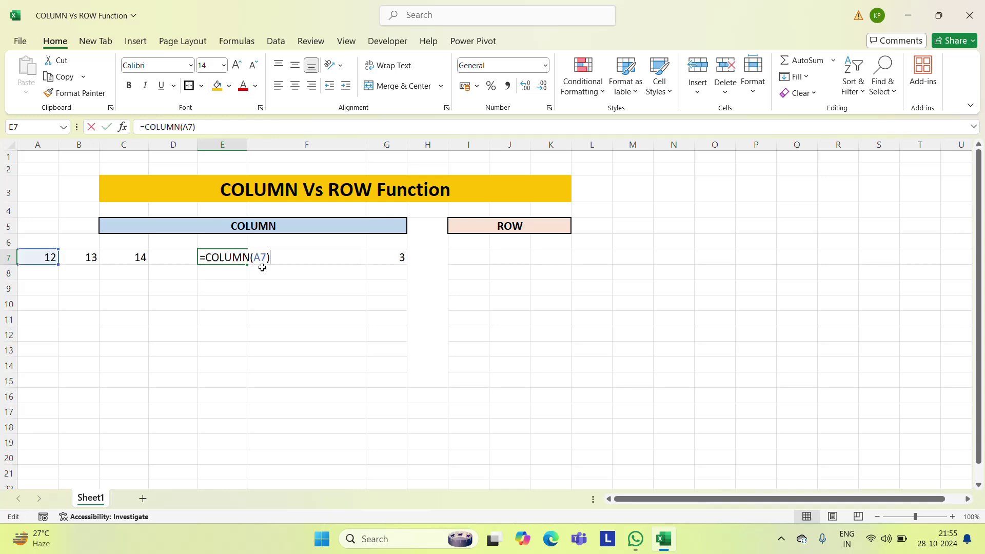
pyautogui.press('Escape')
pyautogui.press('Right')
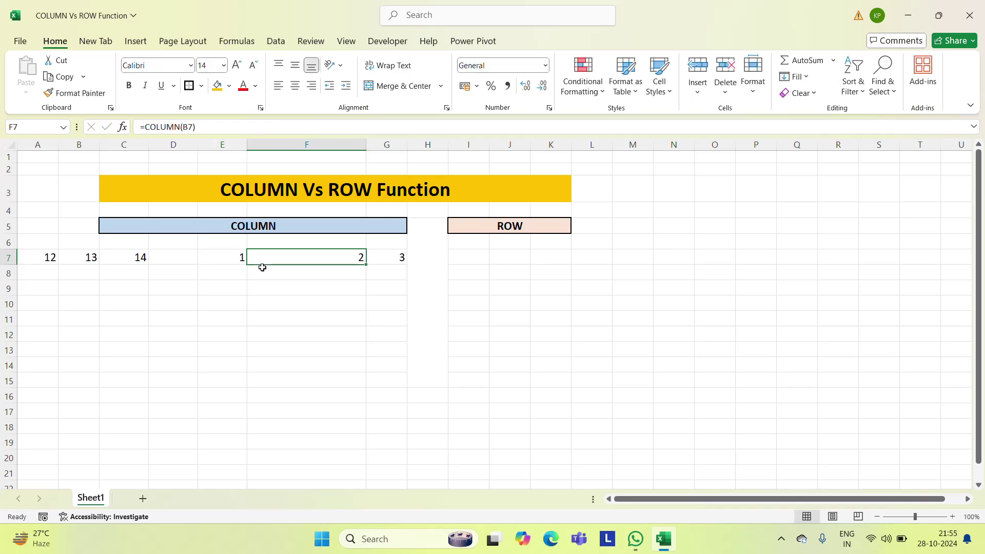
pyautogui.press('F2')
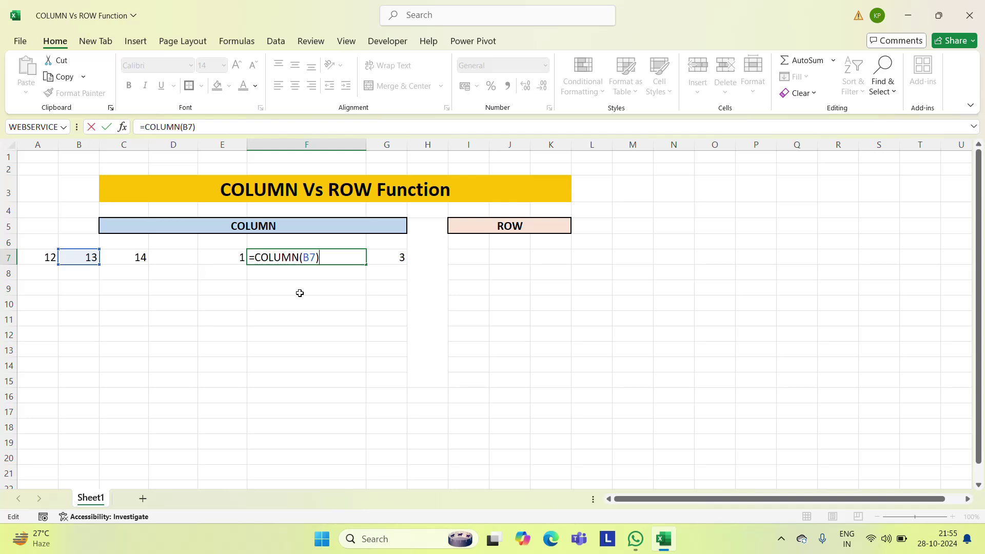
pyautogui.press('Escape')
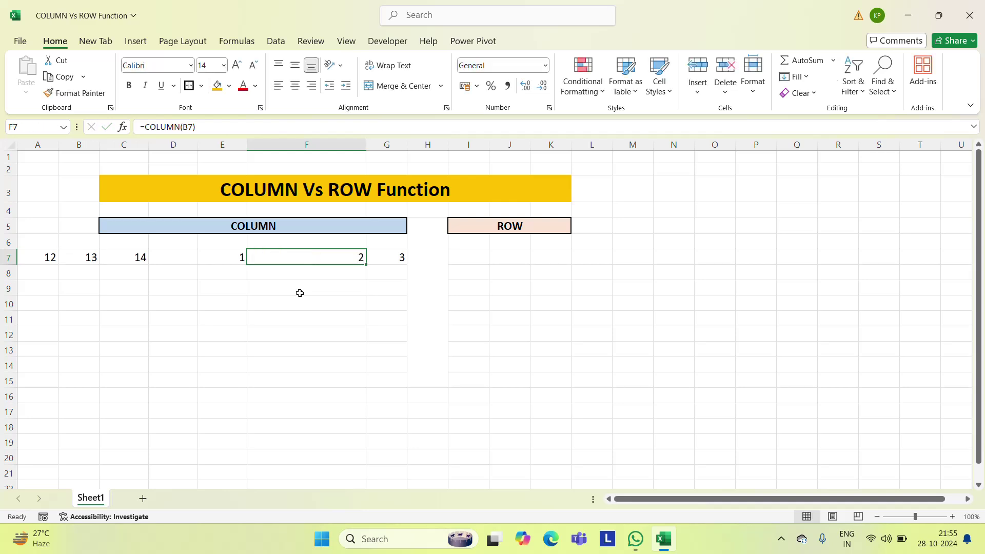
# - Go along row 7 from B7 to G7 and inspect which cell the formula in G7 references
pyautogui.click(86, 261)
pyautogui.press('Right')
pyautogui.press('Right')
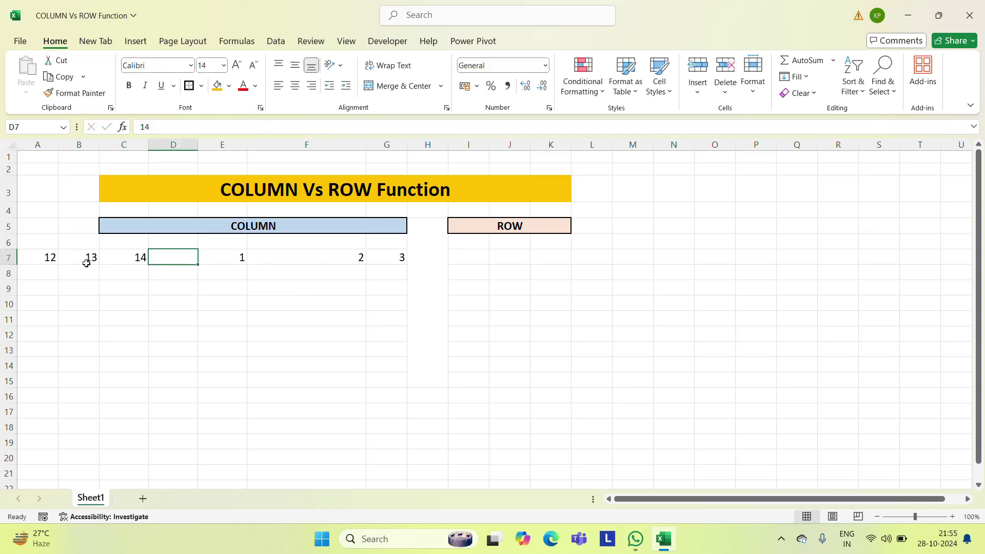
pyautogui.press('Right')
pyautogui.press('Right')
pyautogui.press('Right')
pyautogui.press('F2')
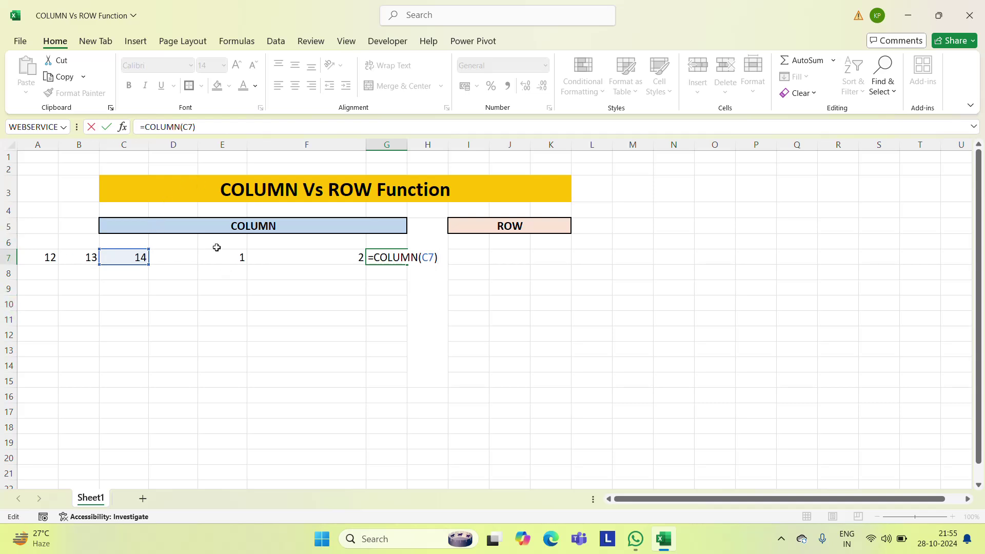
pyautogui.press('Escape')
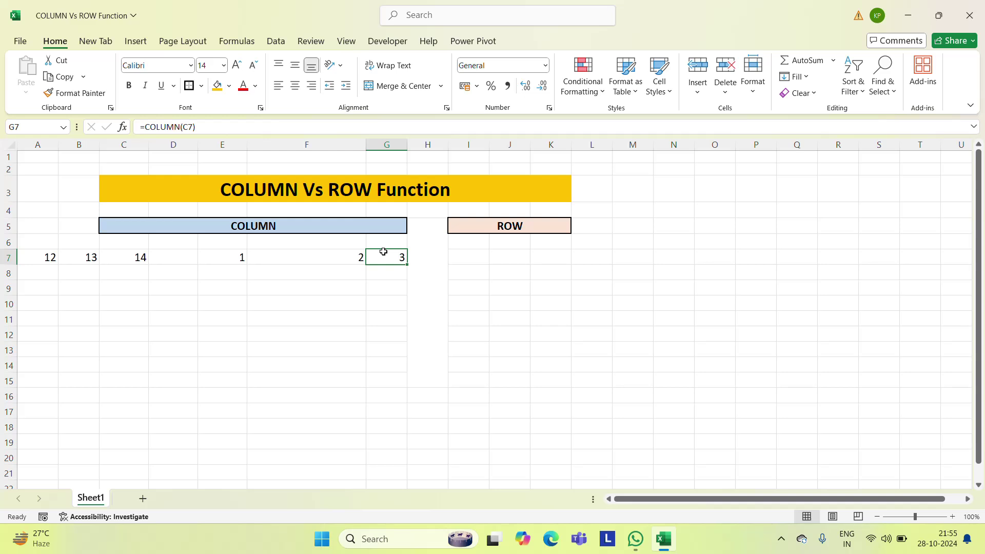
pyautogui.press('Left')
pyautogui.press('Left')
pyautogui.press('Left')
pyautogui.press('Left')
pyautogui.press('Left')
pyautogui.press('Left')
pyautogui.hotkey('shift', 'Right')
pyautogui.hotkey('shift', 'Right')
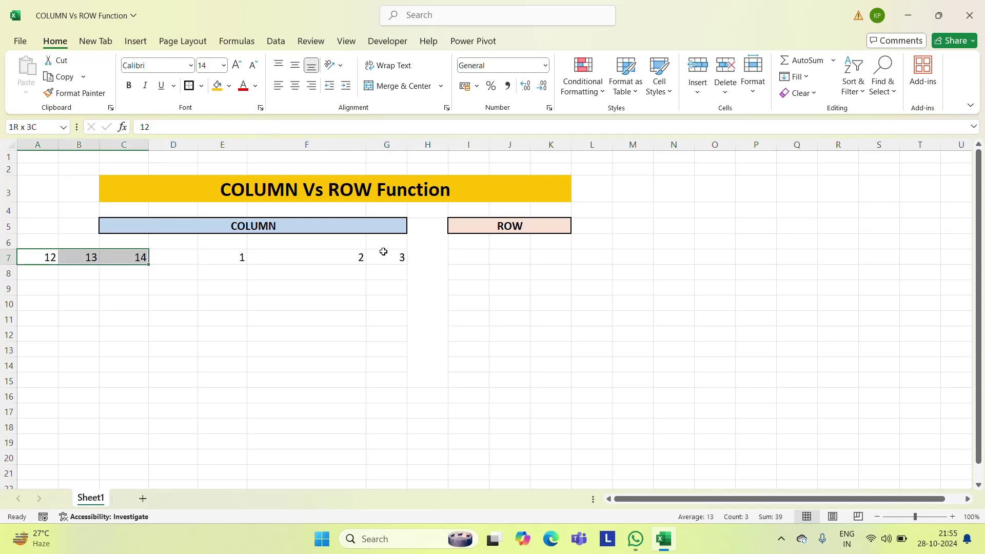
pyautogui.hotkey('shift', 'Right')
pyautogui.hotkey('shift', 'Right')
pyautogui.hotkey('shift', 'Right')
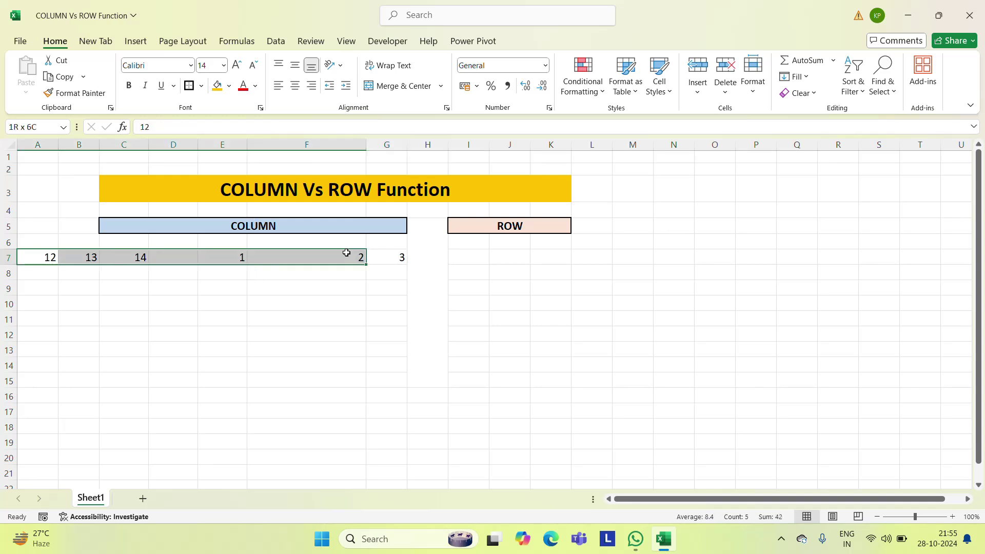
pyautogui.hotkey('shift', 'Right')
pyautogui.hotkey('shift', 'Right')
pyautogui.hotkey('shift', 'Left')
pyautogui.press('Right')
pyautogui.press('Down')
pyautogui.press('Up')
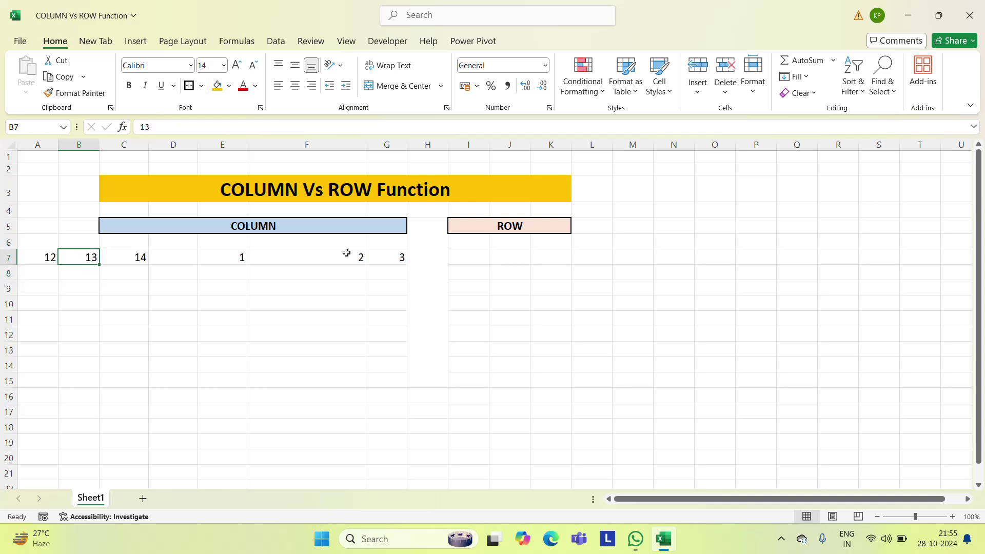
# - Clear the contents of cells A7 to G7 under the COLUMN heading
pyautogui.press('Left')
pyautogui.hotkey('shift', 'Right')
pyautogui.hotkey('shift', 'Right')
pyautogui.hotkey('shift', 'Right')
pyautogui.hotkey('shift', 'Right')
pyautogui.hotkey('shift', 'Right')
pyautogui.hotkey('shift', 'Right')
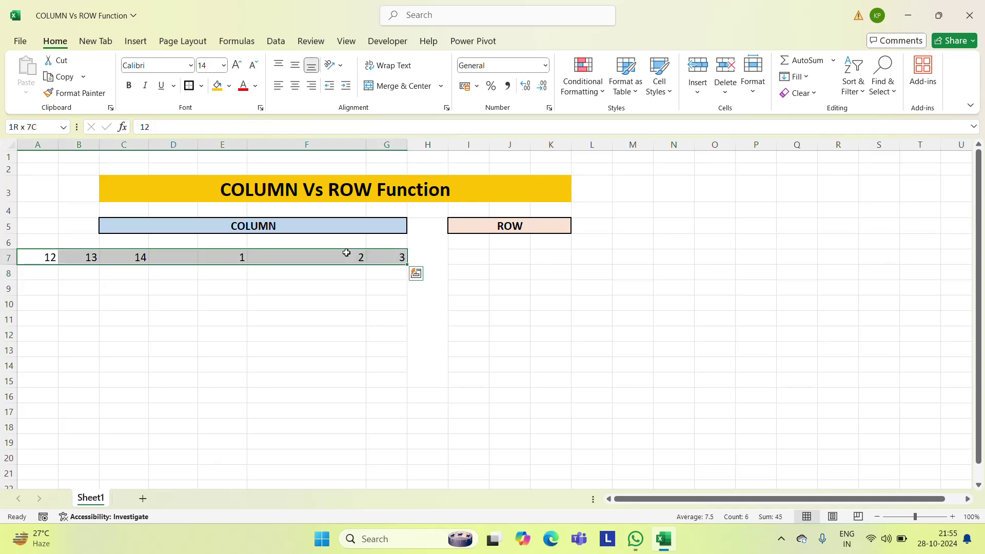
pyautogui.press('Delete')
# - Enter the formula =ROW(I7) in cell K7 under the ROW heading
pyautogui.press('Right')
pyautogui.press('Right')
pyautogui.press('Right')
pyautogui.press('Right')
pyautogui.press('Right')
pyautogui.press('Right')
pyautogui.press('Right')
pyautogui.press('Right')
pyautogui.press('Right')
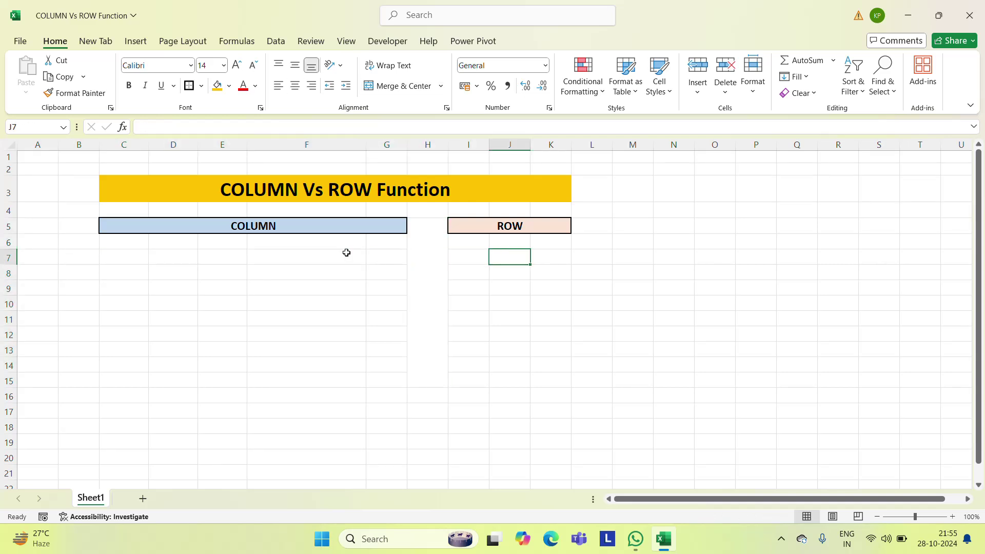
pyautogui.press('Right')
pyautogui.write('=ro')
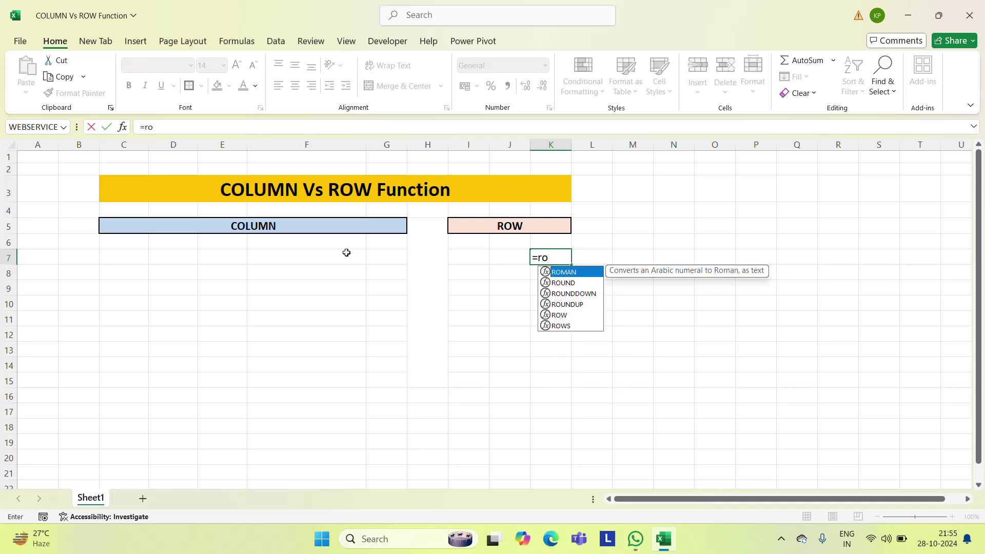
pyautogui.press('Down')
pyautogui.press('Down')
pyautogui.press('Down')
pyautogui.press('Down')
pyautogui.press('Tab')
pyautogui.press('Left')
pyautogui.press('Left')
pyautogui.press('Left')
pyautogui.press('Left')
pyautogui.press('Left')
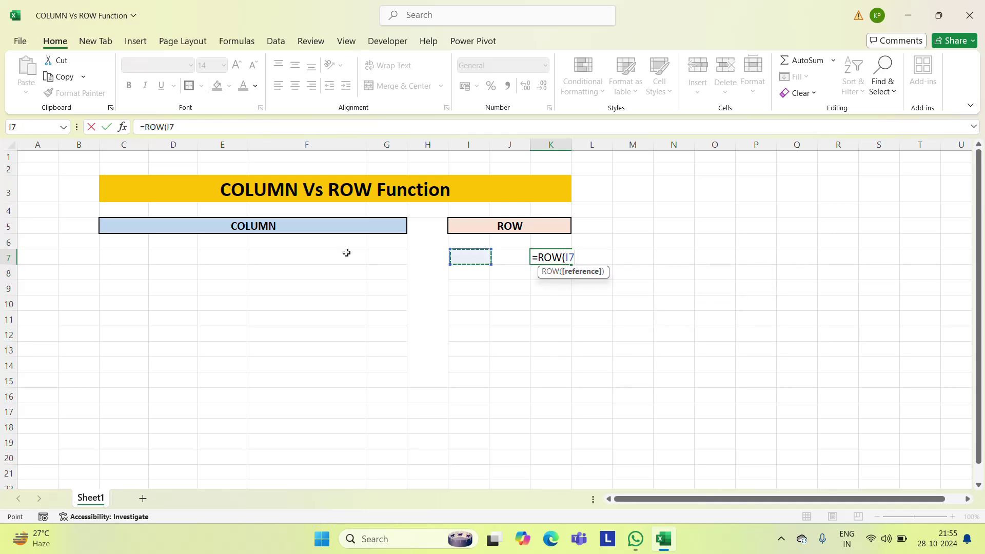
pyautogui.press('Right')
pyautogui.press('Right')
pyautogui.press('Right')
pyautogui.press('Return')
pyautogui.press('Up')
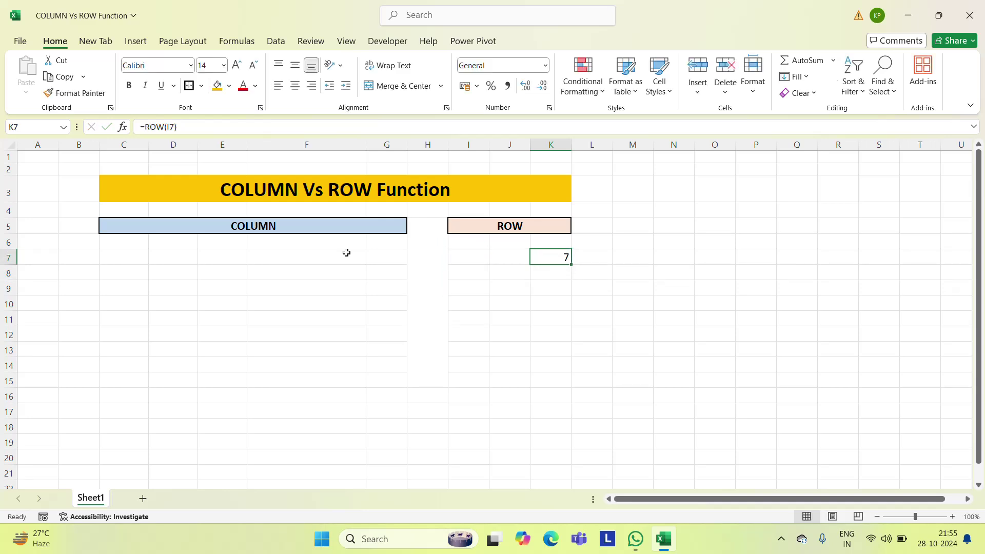
# - Inspect which cell the ROW formula in K7 references and check the contents of I7
pyautogui.press('F2')
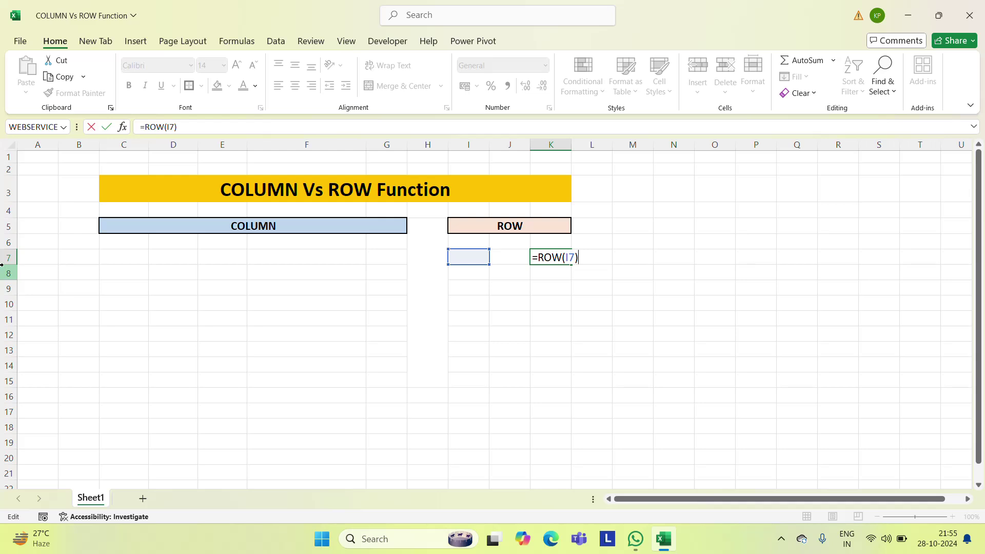
pyautogui.press('Escape')
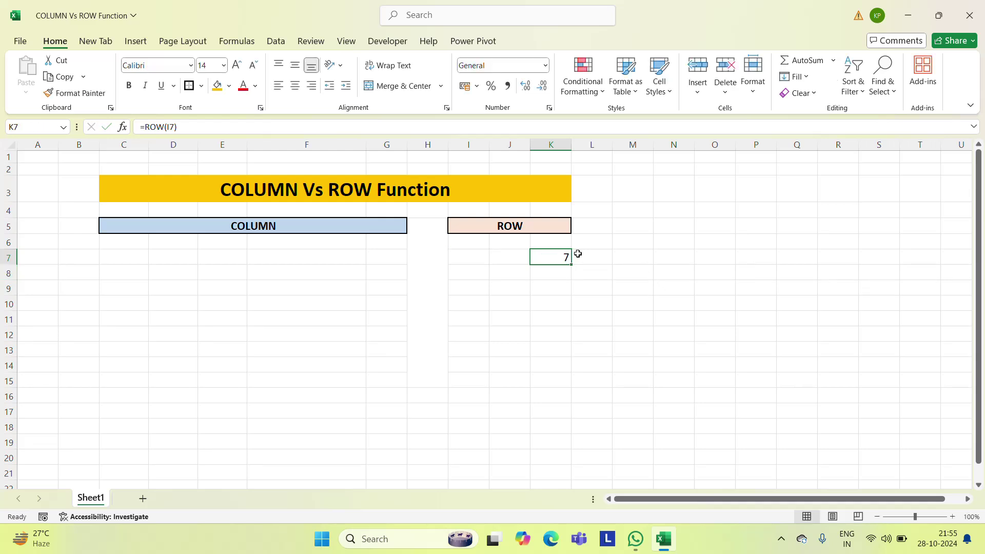
pyautogui.press('Left')
pyautogui.press('Left')
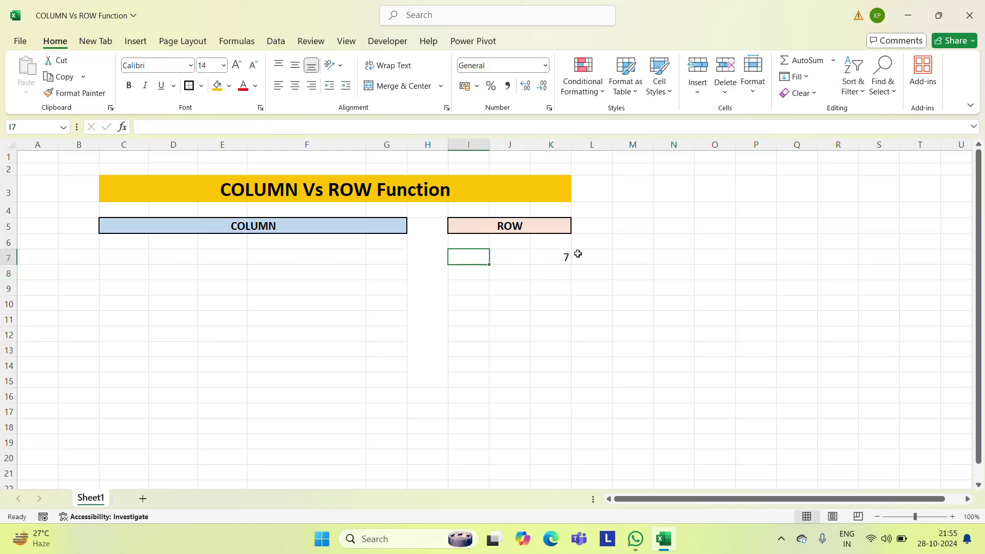
pyautogui.press('F2')
pyautogui.press('Escape')
pyautogui.press('Right')
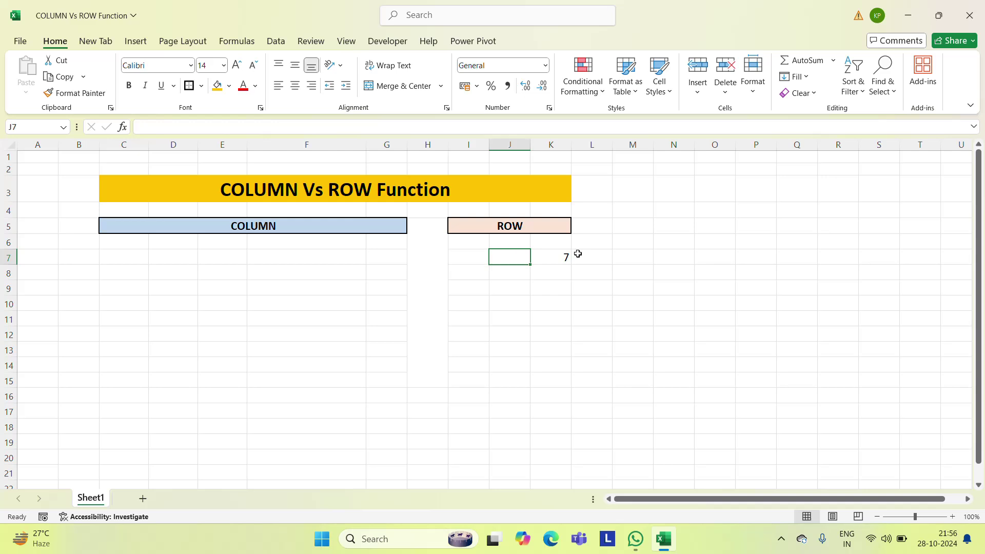
pyautogui.press('Right')
pyautogui.press('F2')
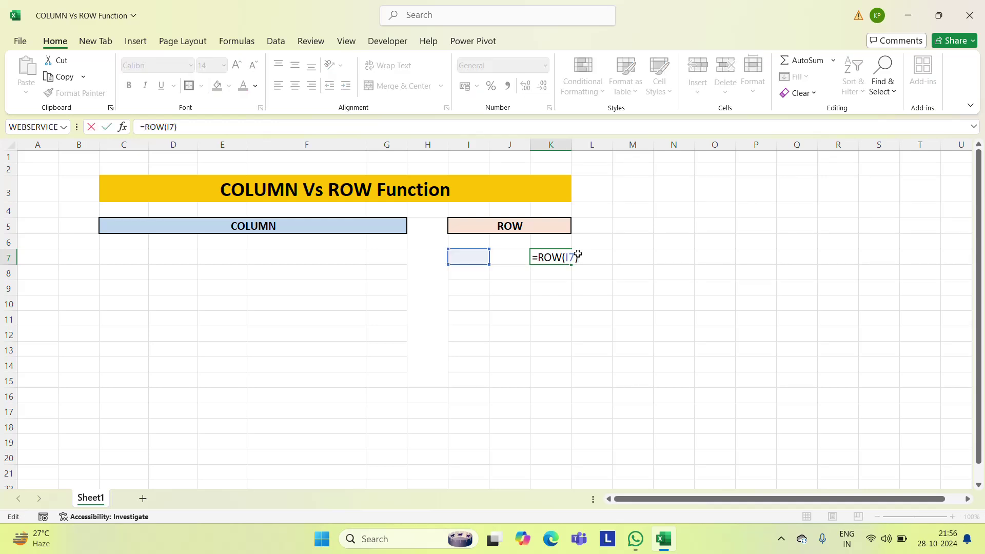
pyautogui.press('Escape')
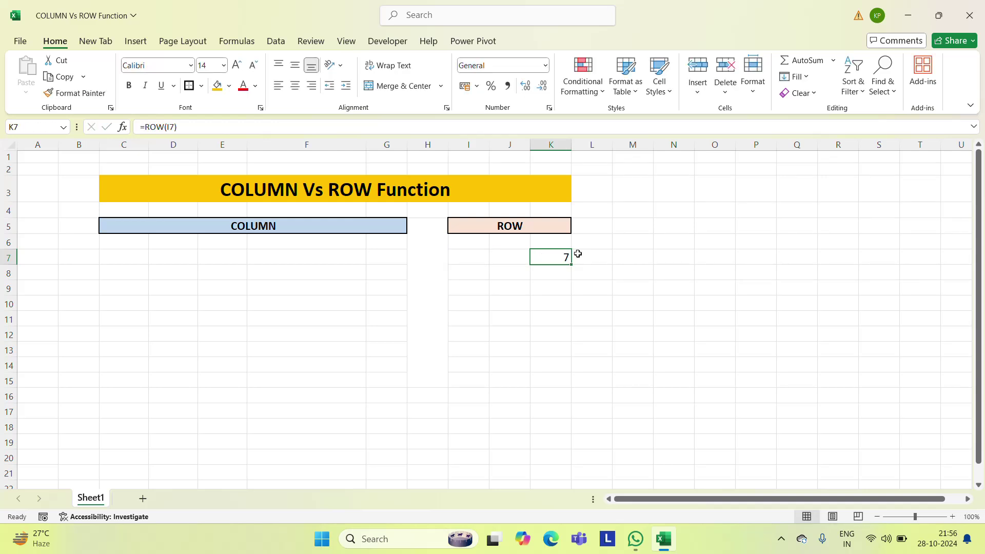
# - Change the formula in K7 to =ROW(I8) and clear the cell again
pyautogui.press('F2')
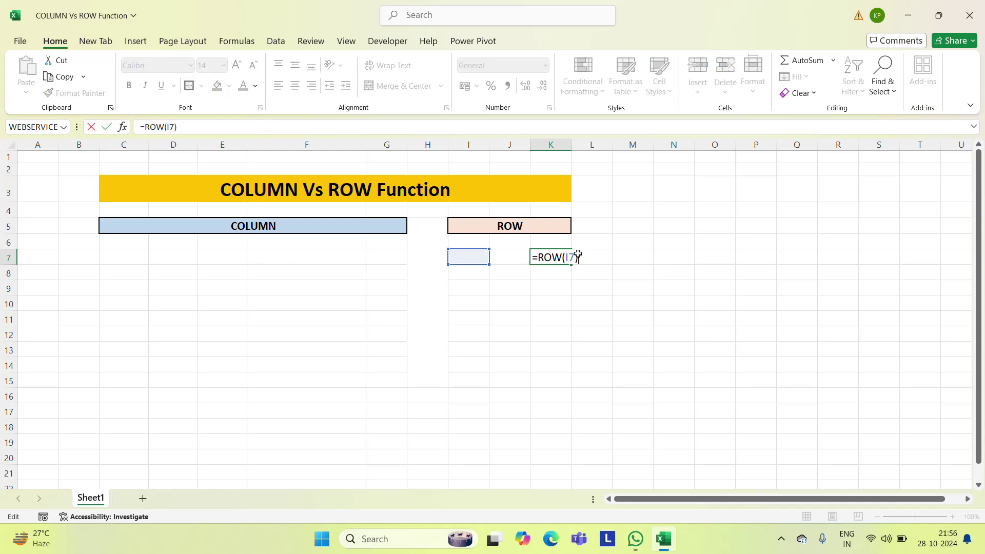
pyautogui.press('Left')
pyautogui.press('Left')
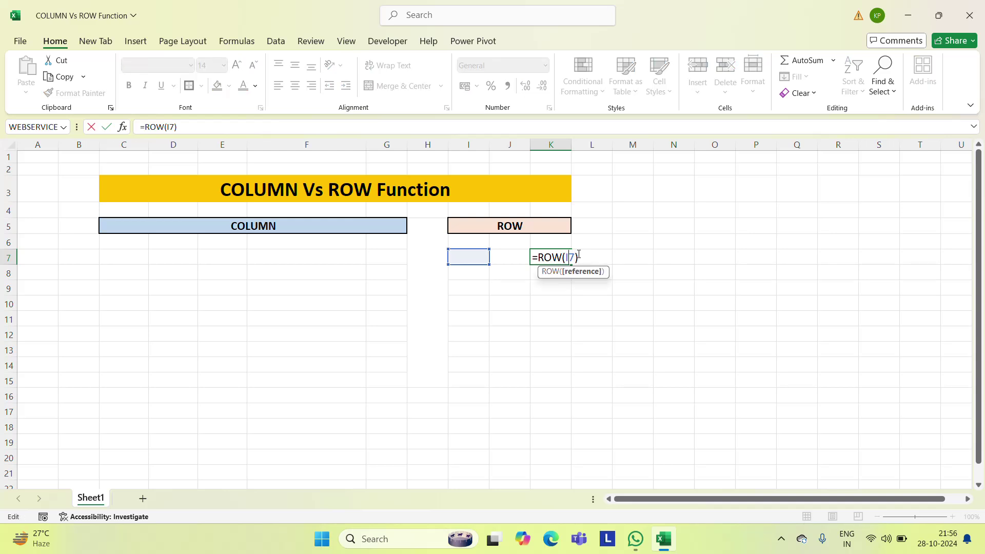
pyautogui.press('BackSpace')
pyautogui.write('8')
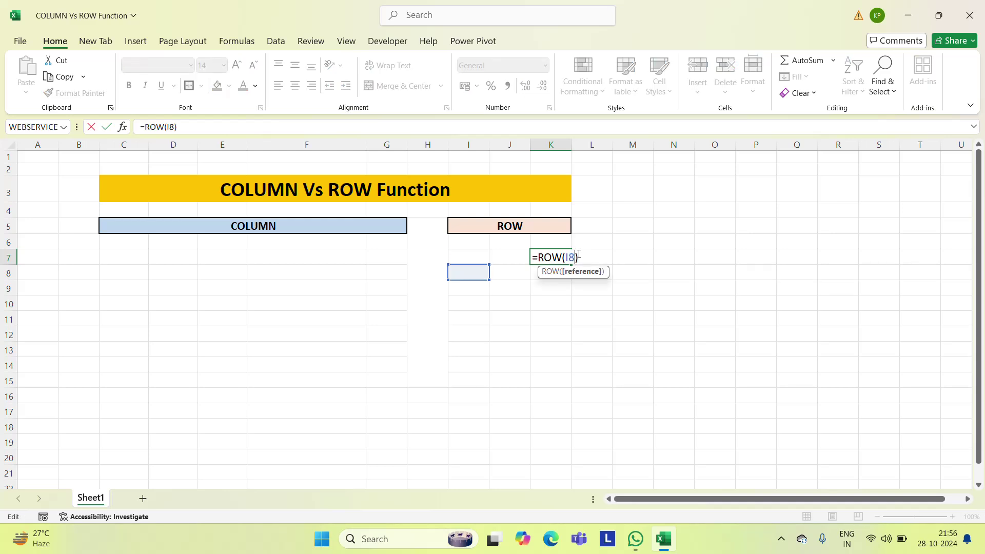
pyautogui.hotkey('ctrl', 'Return')
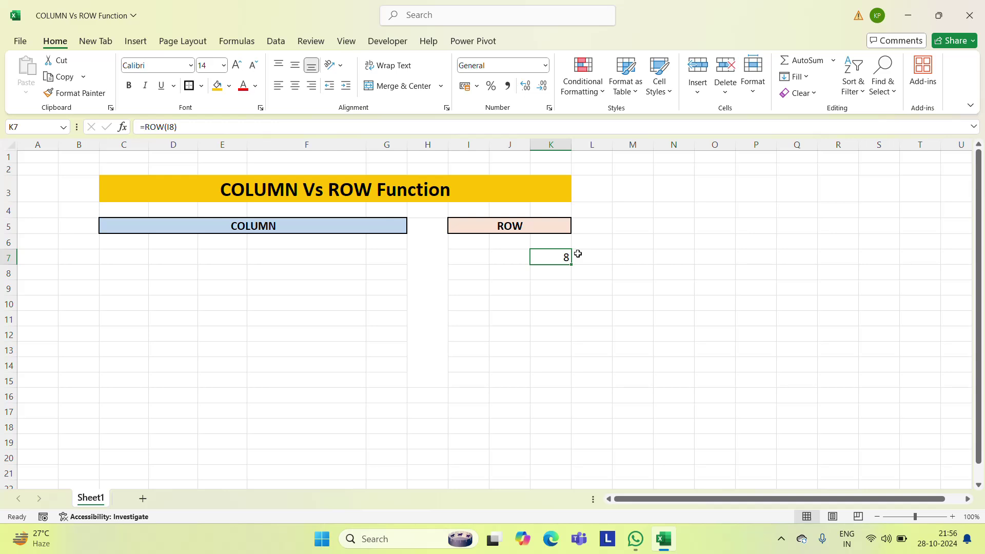
pyautogui.press('Delete')
# - Enter the sample values 12, 13 and 14 down cells I7 to I9
pyautogui.press('Left')
pyautogui.press('Left')
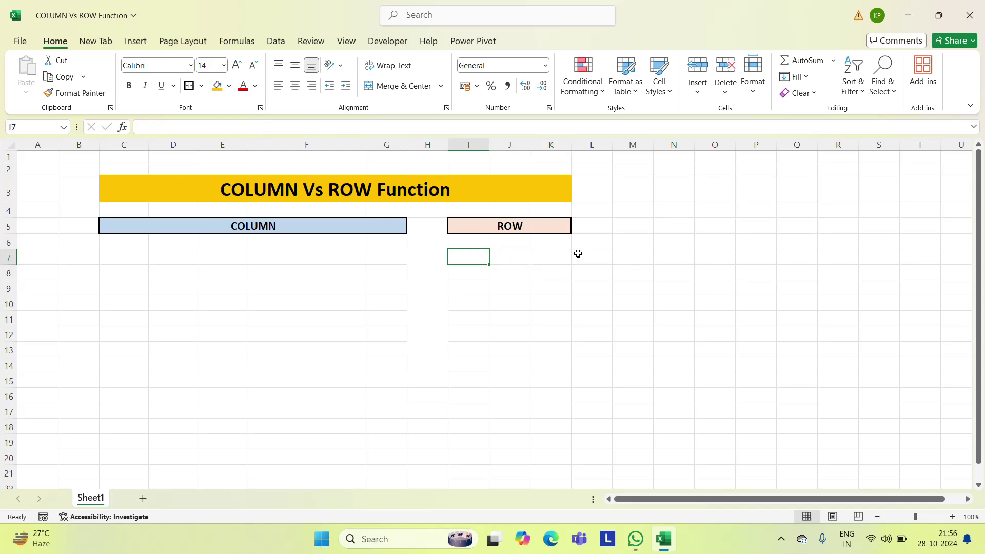
pyautogui.write('12')
pyautogui.press('Return')
pyautogui.write('13')
pyautogui.press('Return')
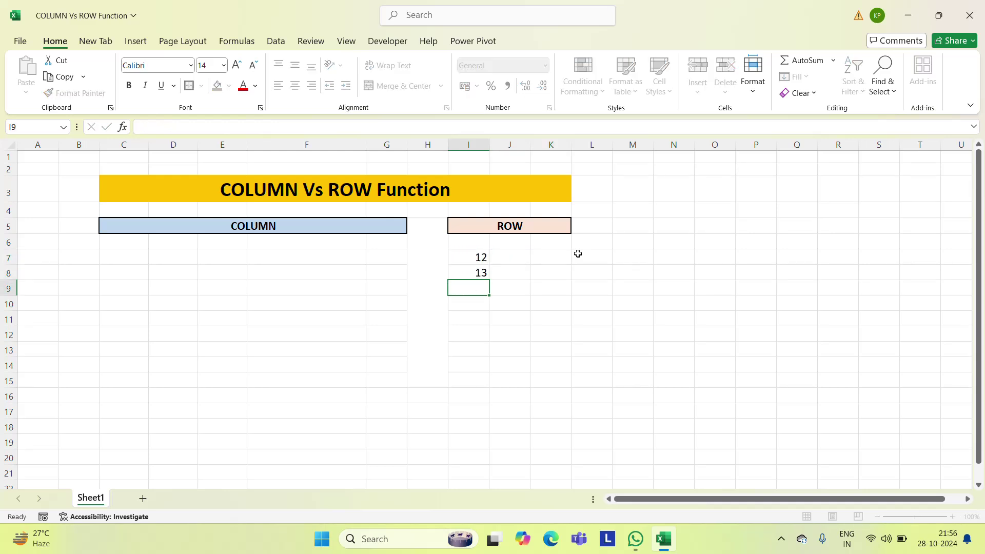
pyautogui.write('14')
pyautogui.press('Return')
pyautogui.press('Up')
pyautogui.press('Up')
pyautogui.press('Up')
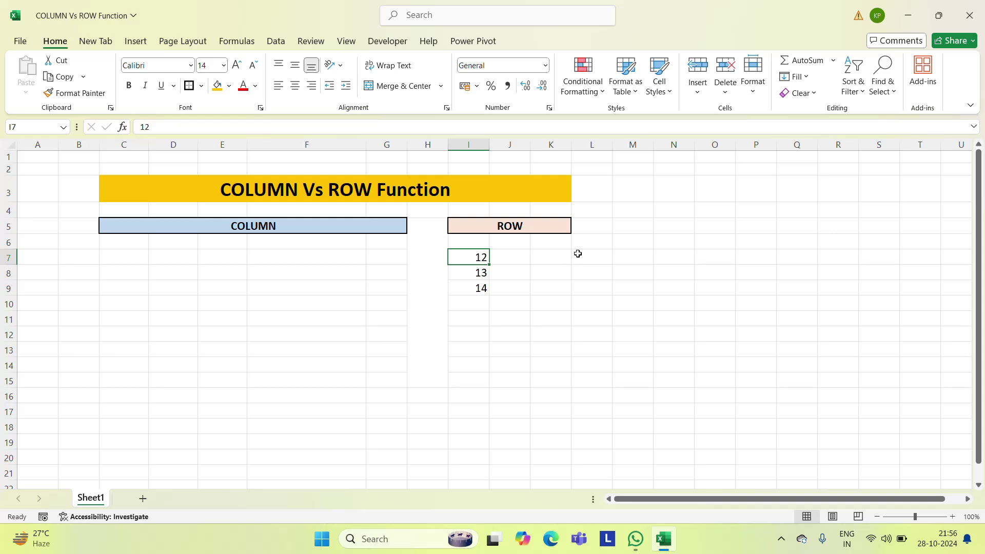
pyautogui.press('Down')
pyautogui.press('Down')
pyautogui.press('Up')
pyautogui.press('Up')
pyautogui.press('Down')
pyautogui.press('Up')
pyautogui.press('Left')
pyautogui.press('Left')
pyautogui.press('Left')
pyautogui.press('Left')
pyautogui.press('Left')
pyautogui.press('Left')
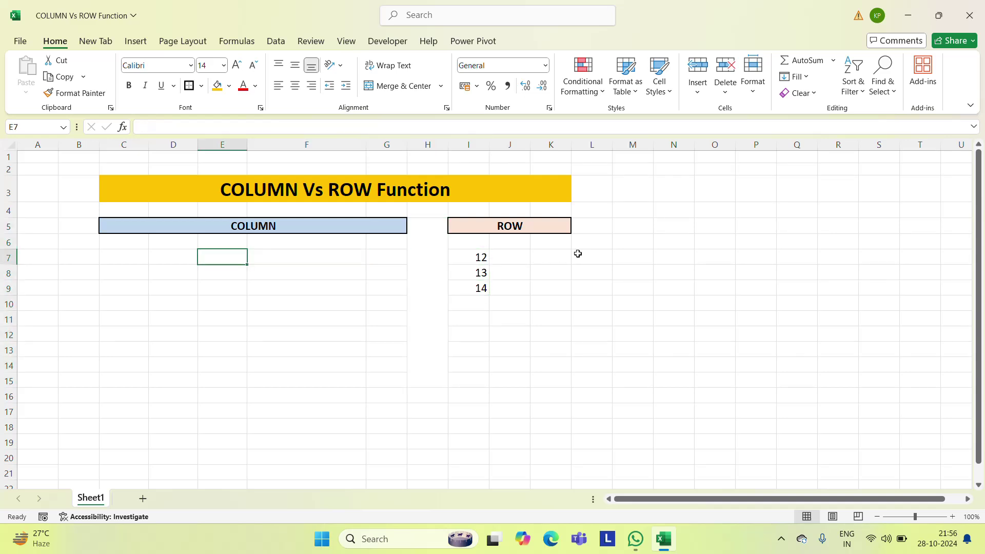
# - Enter =ROW(I7) in cell K7 to return the row number of the first sample value
pyautogui.press('Right')
pyautogui.press('Right')
pyautogui.press('Right')
pyautogui.press('Right')
pyautogui.press('Right')
pyautogui.press('Right')
pyautogui.press('Right')
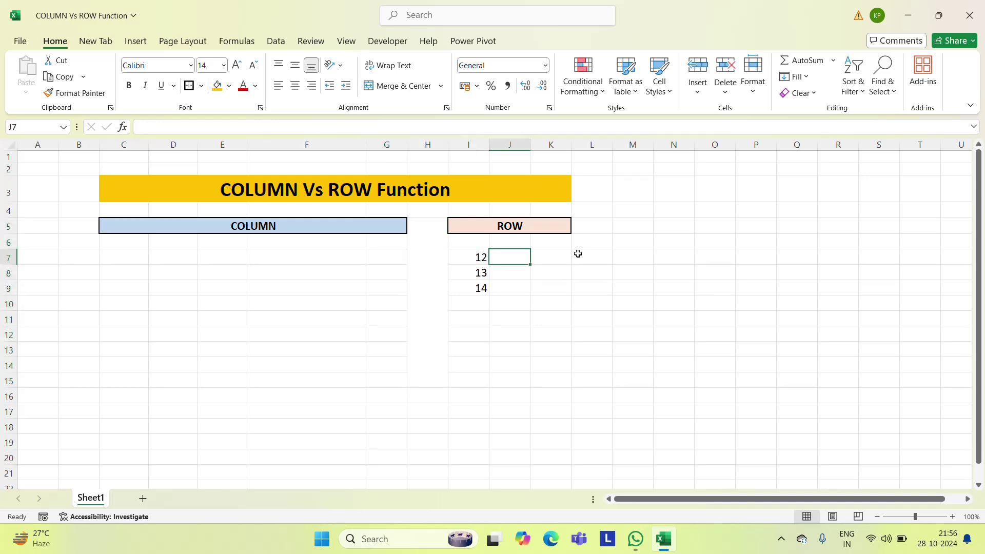
pyautogui.press('Right')
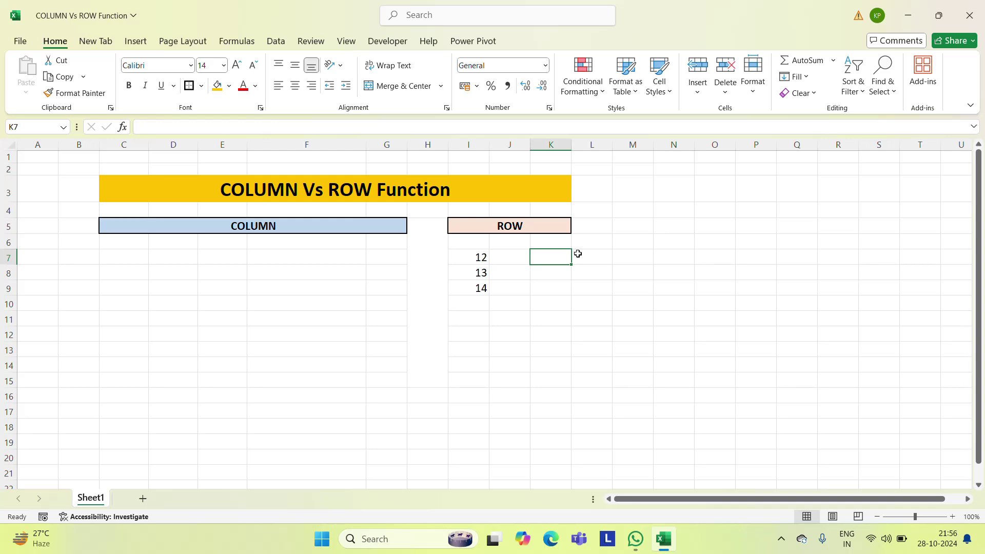
pyautogui.write('=row')
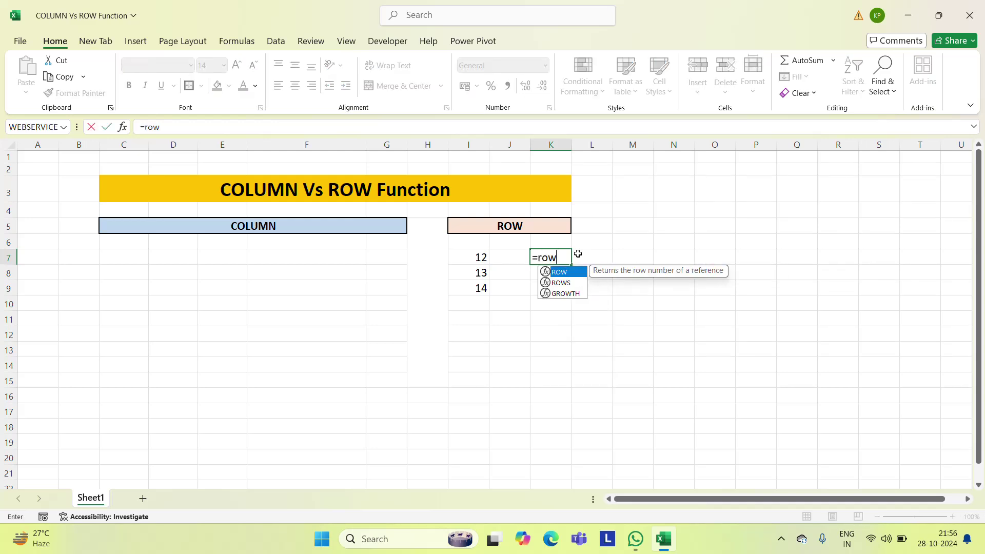
pyautogui.press('Tab')
pyautogui.press('Left')
pyautogui.press('Left')
pyautogui.write(')')
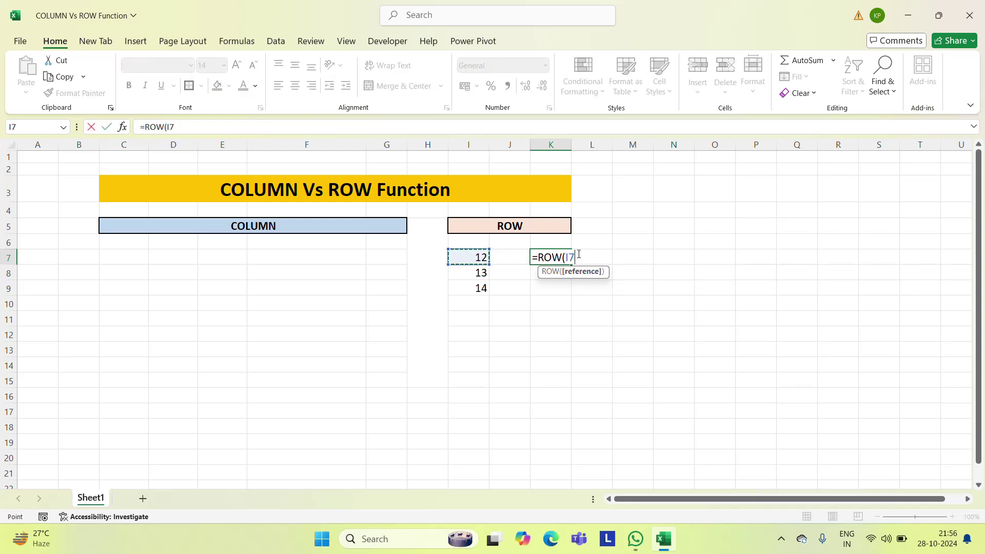
pyautogui.press('Return')
pyautogui.press('Up')
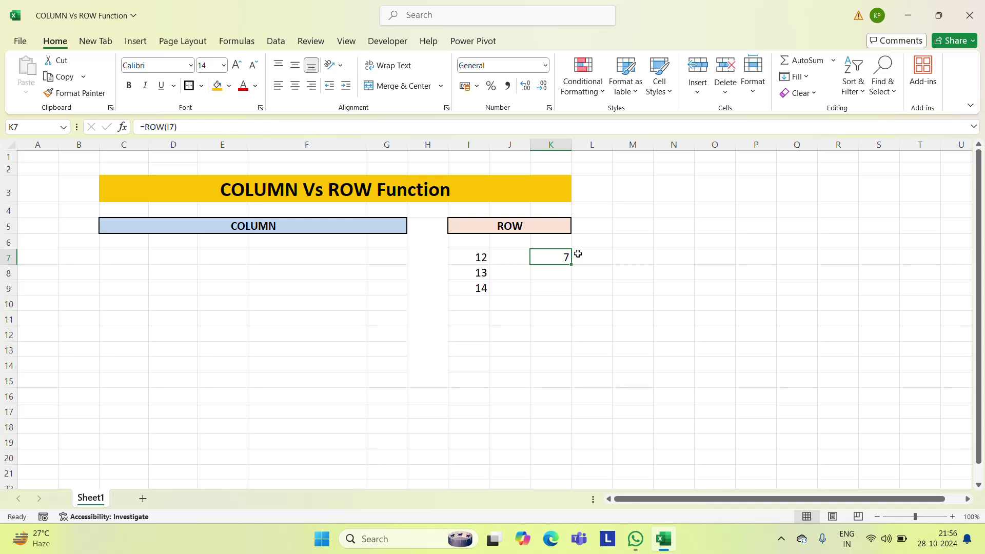
# - Copy the ROW formula from K7 down to K8 and K9
pyautogui.hotkey('ctrl', 'c')
pyautogui.hotkey('shift', 'Down')
pyautogui.hotkey('shift', 'Down')
pyautogui.hotkey('ctrl', 'v')
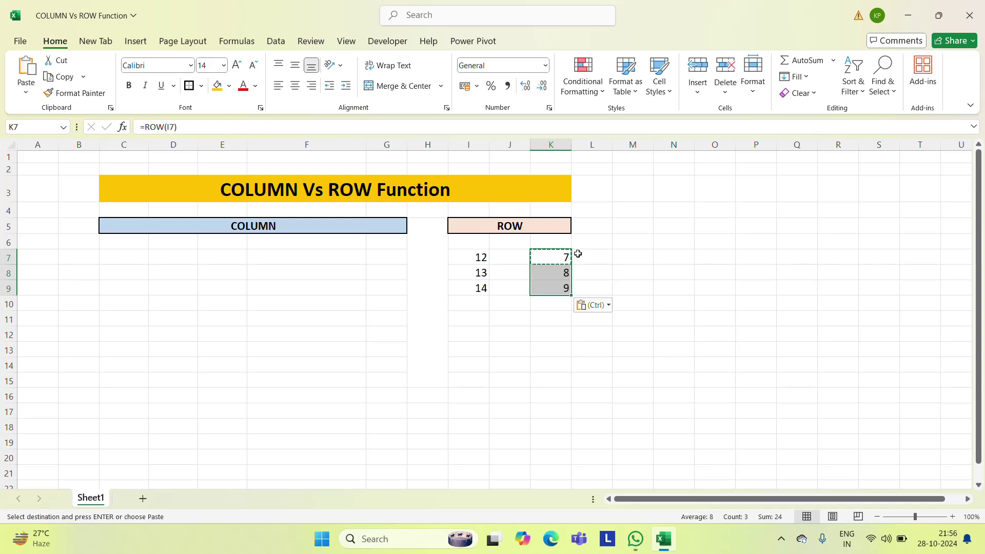
pyautogui.press('Escape')
# - Inspect the ROW formulas in K7 and K8 together with the value in I8
pyautogui.press('Down')
pyautogui.press('Up')
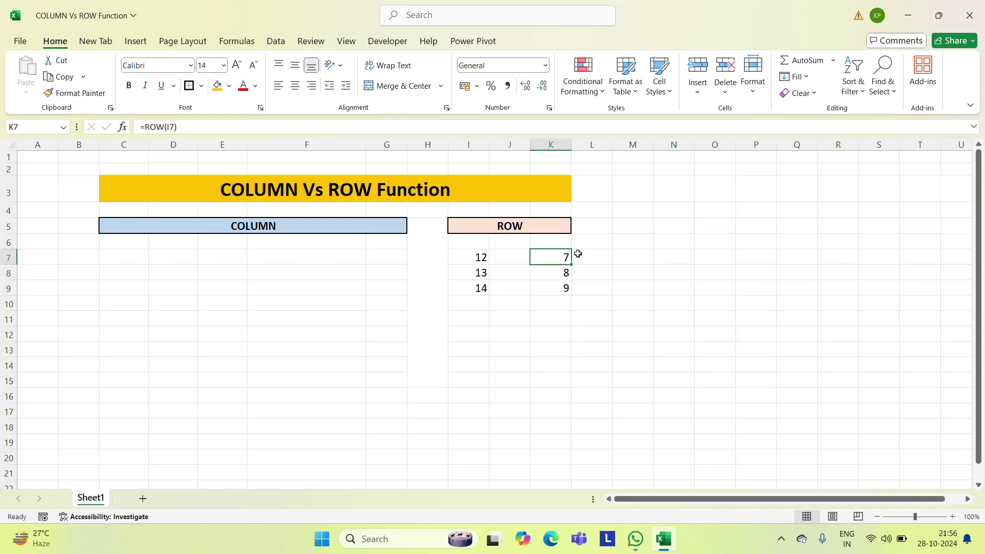
pyautogui.press('F2')
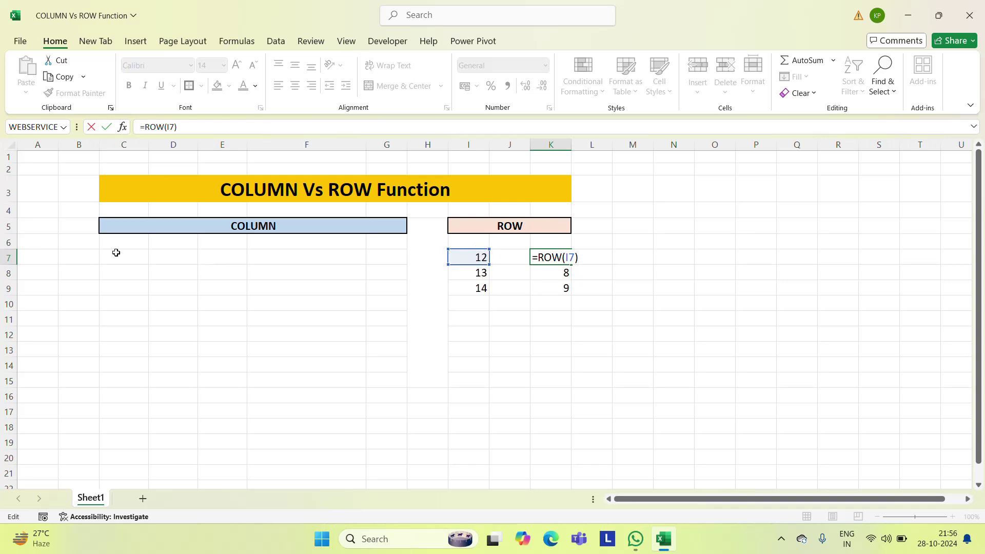
pyautogui.press('Escape')
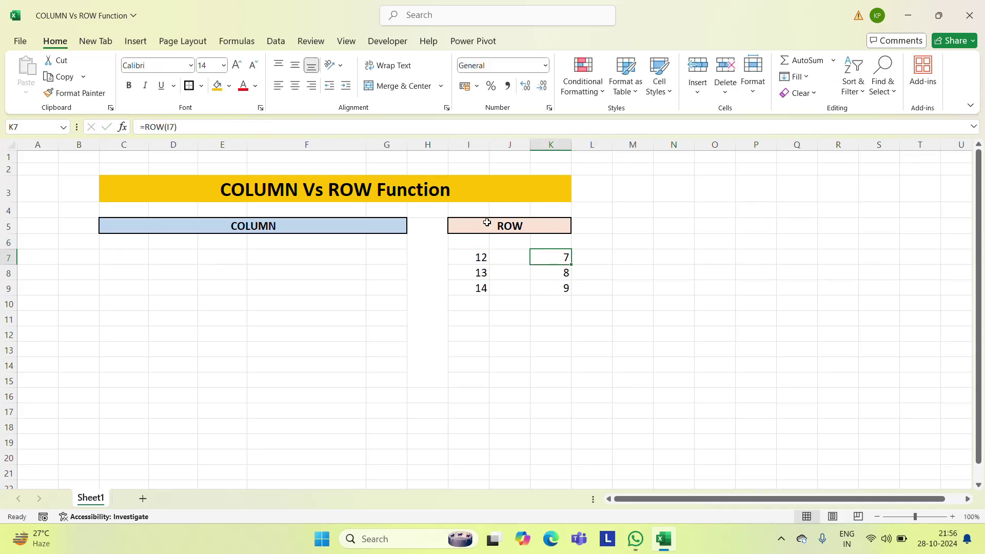
pyautogui.press('Down')
pyautogui.press('Left')
pyautogui.press('Left')
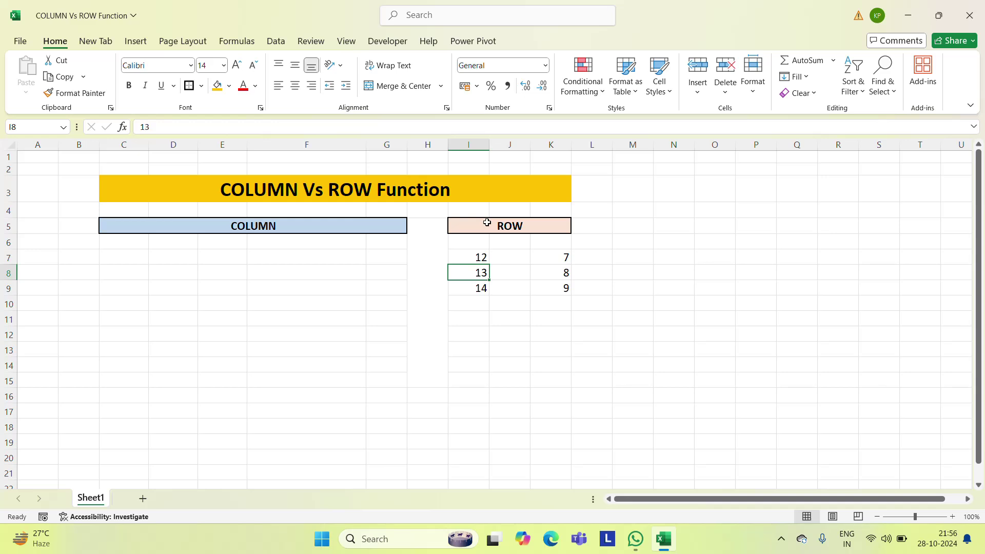
pyautogui.press('F2')
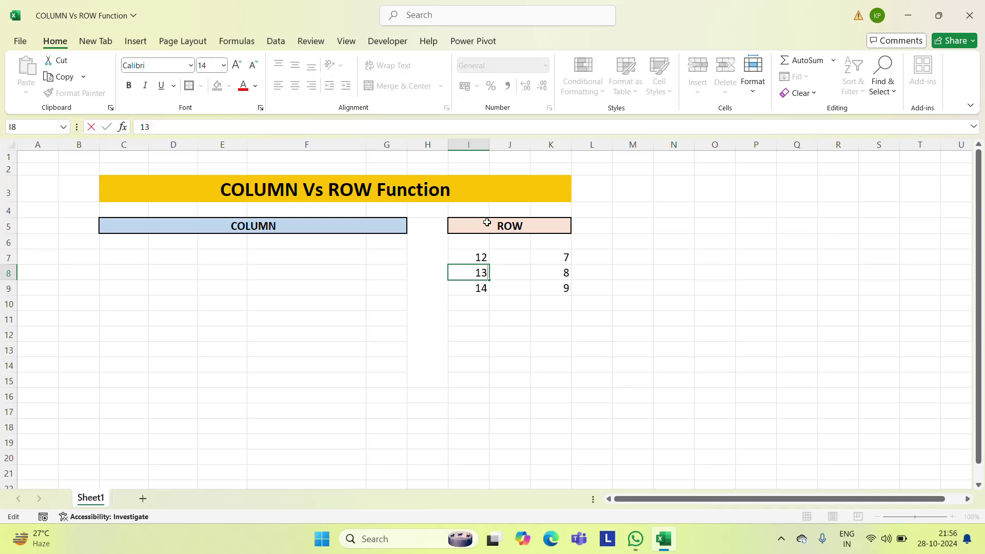
pyautogui.press('Escape')
pyautogui.press('Right')
pyautogui.press('Right')
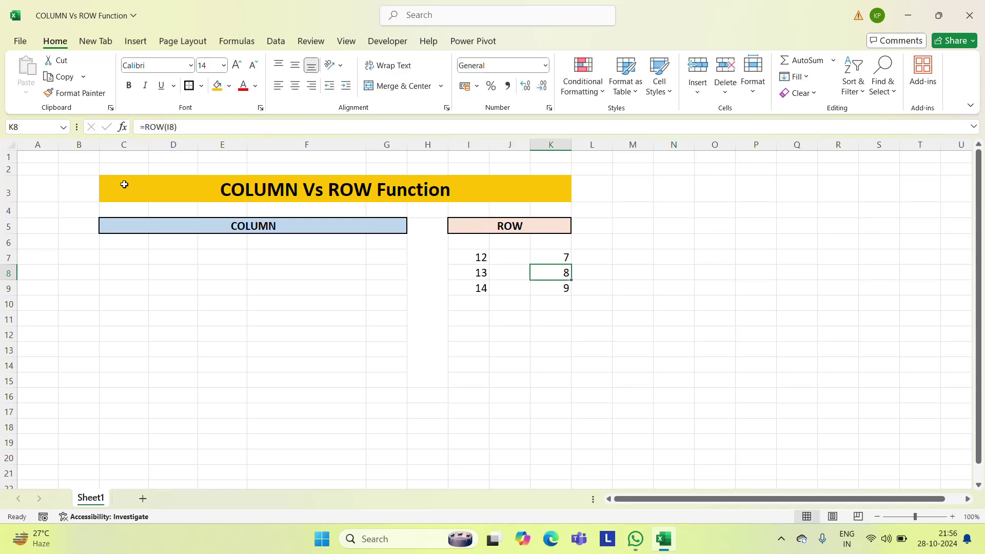
# - Highlight worksheet rows 8 and 9 to compare their row numbers with the ROW results in column K
pyautogui.click(3, 272)
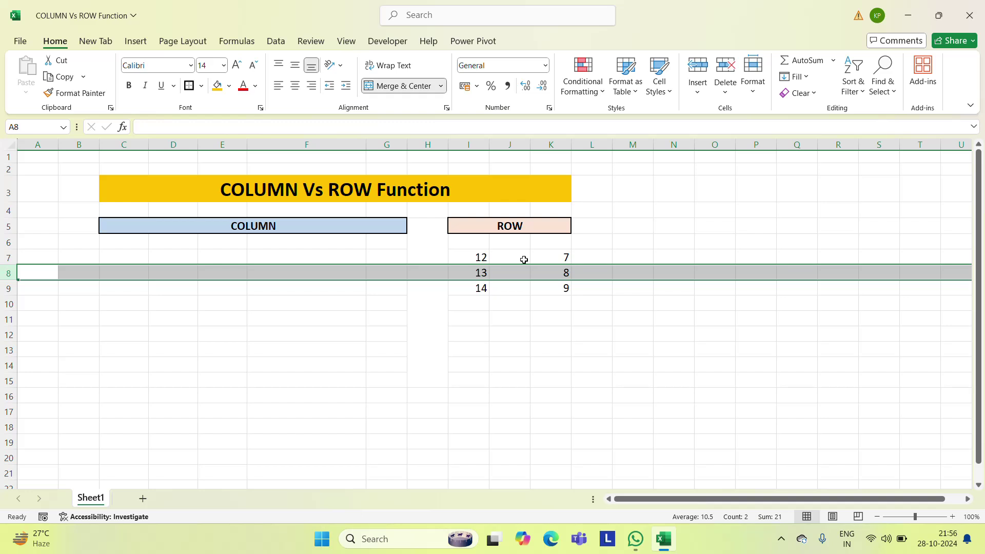
pyautogui.click(475, 286)
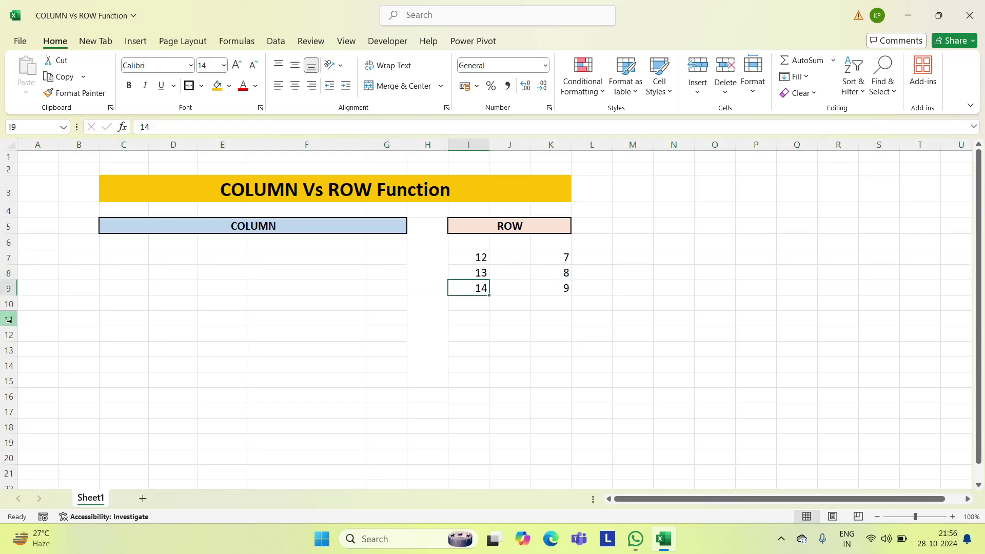
pyautogui.click(8, 289)
pyautogui.click(594, 241)
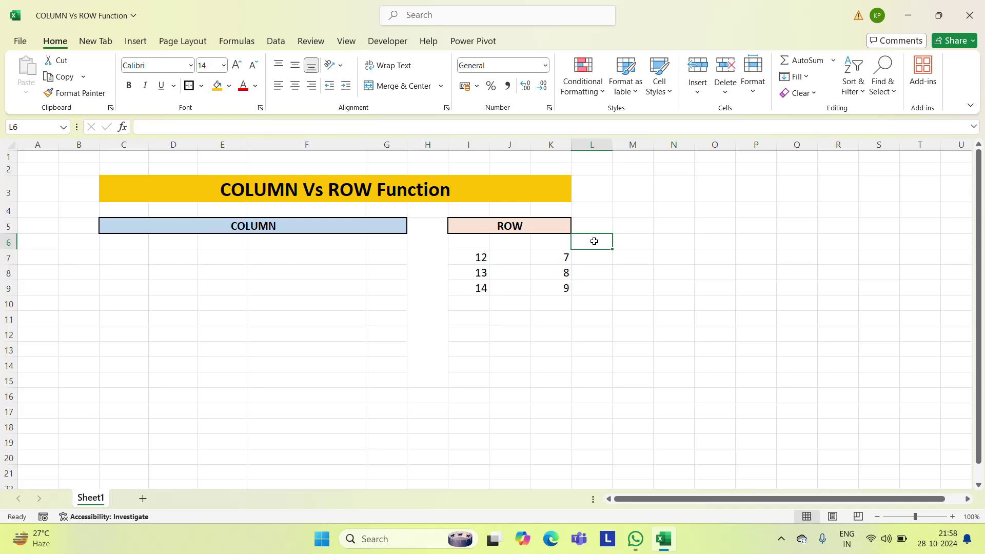
pyautogui.click(781, 542)
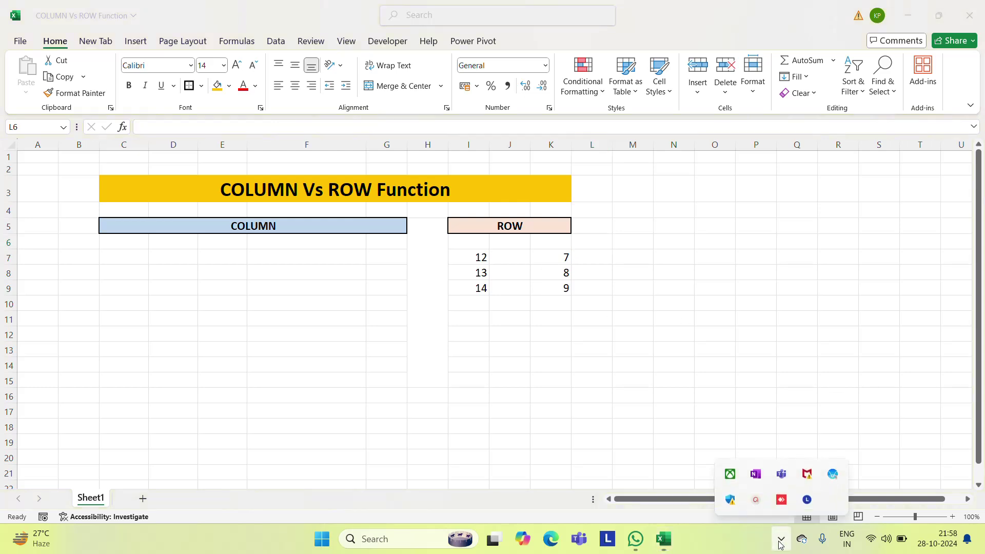
pyautogui.click(756, 500)
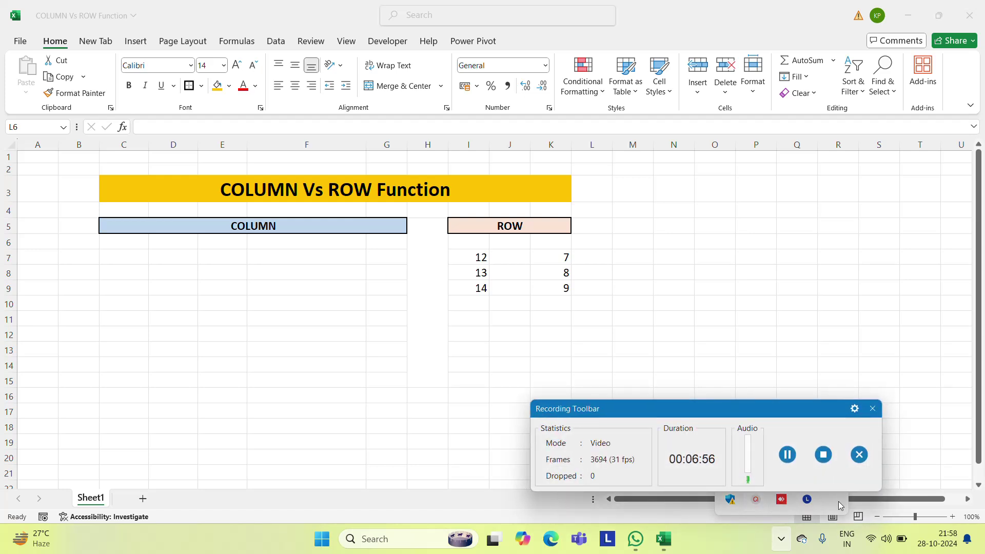